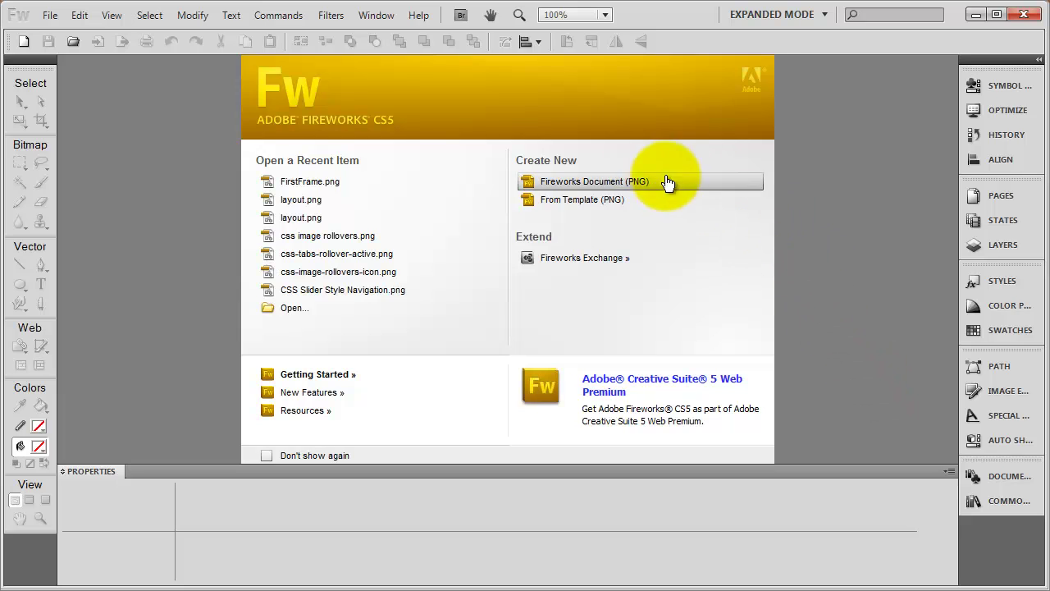
Create a new Fireworks document with a 600 x 100 pixel white canvas.
click(606, 182)
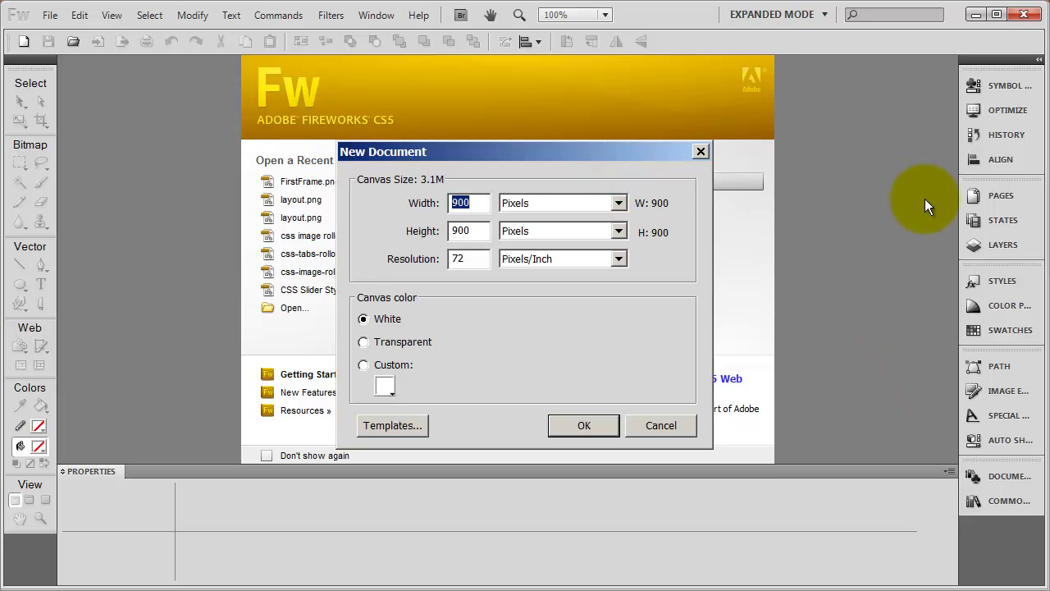
text(600)
key(Tab)
text(100)
click(362, 367)
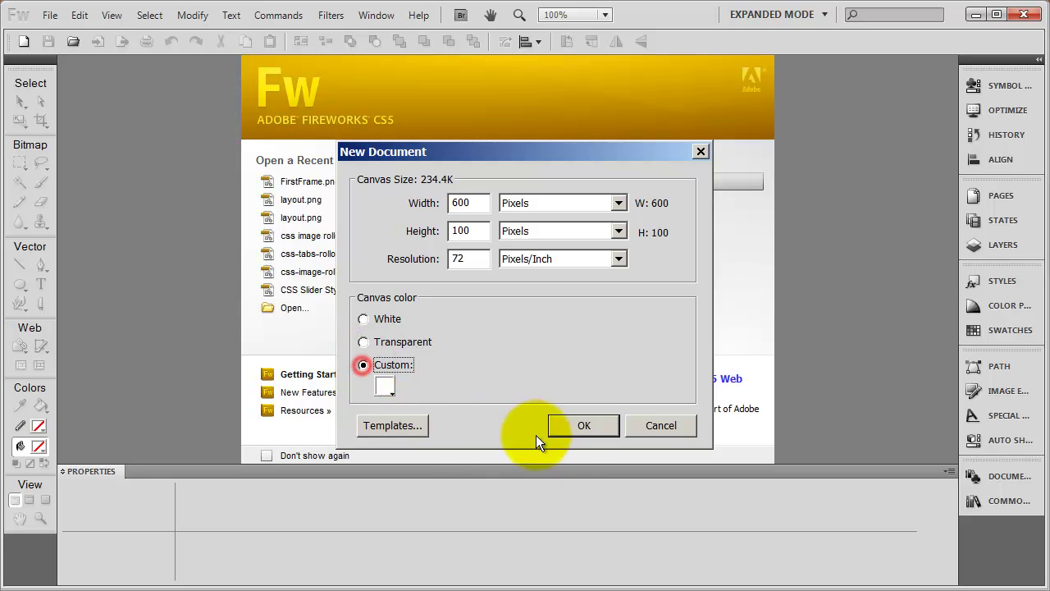
click(364, 320)
click(577, 424)
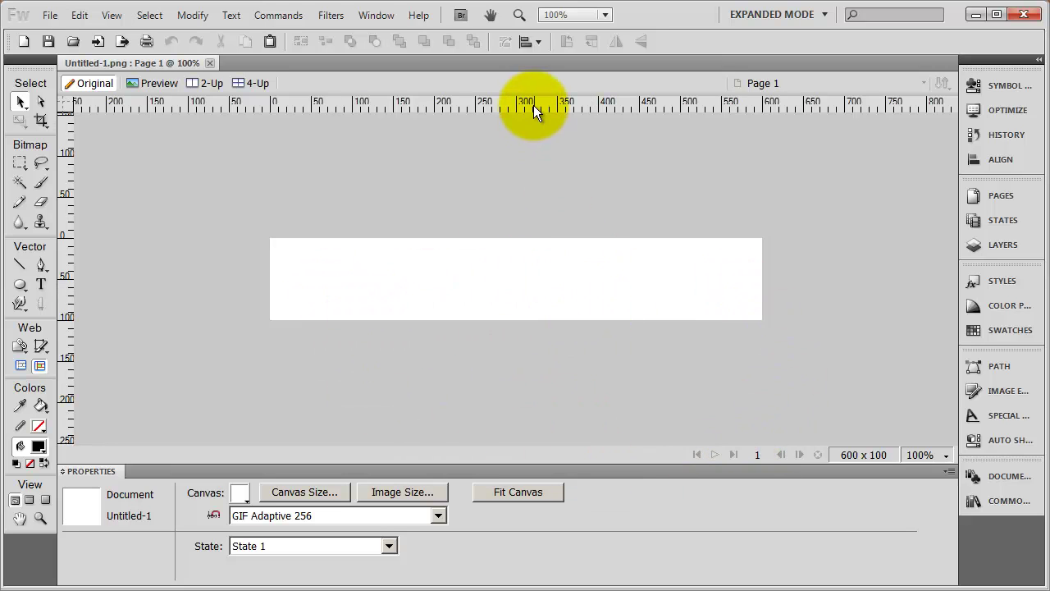
Place a horizontal guide across the lower part of the canvas and bring up the shape tools list.
drag(534, 105, 552, 294)
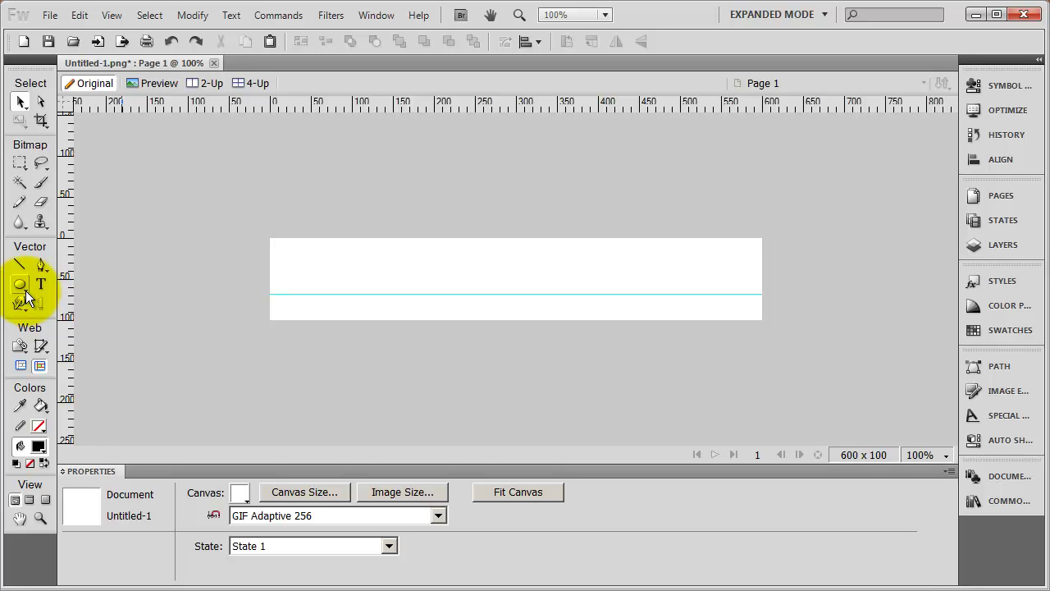
click(26, 289)
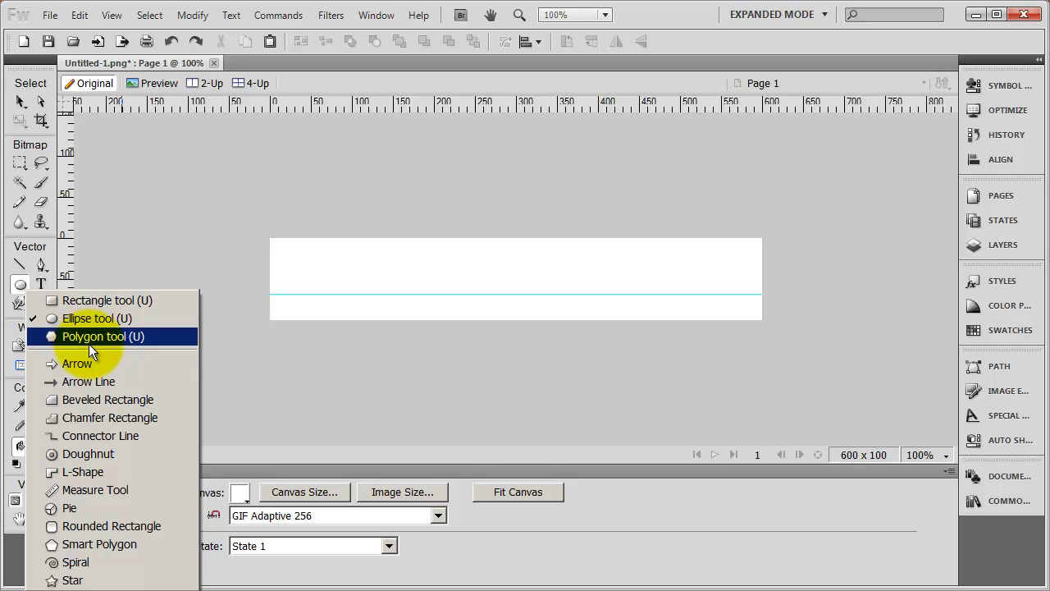
Draw a black 100 x 50 rounded rectangle and move it to X 27, Y 37 on the guide.
click(118, 525)
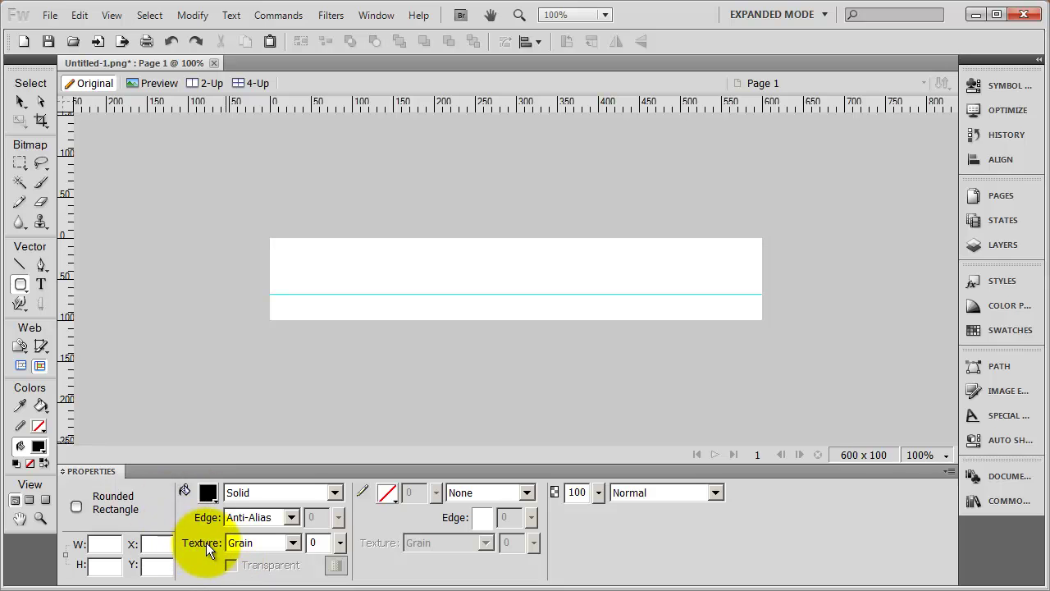
drag(313, 252, 419, 286)
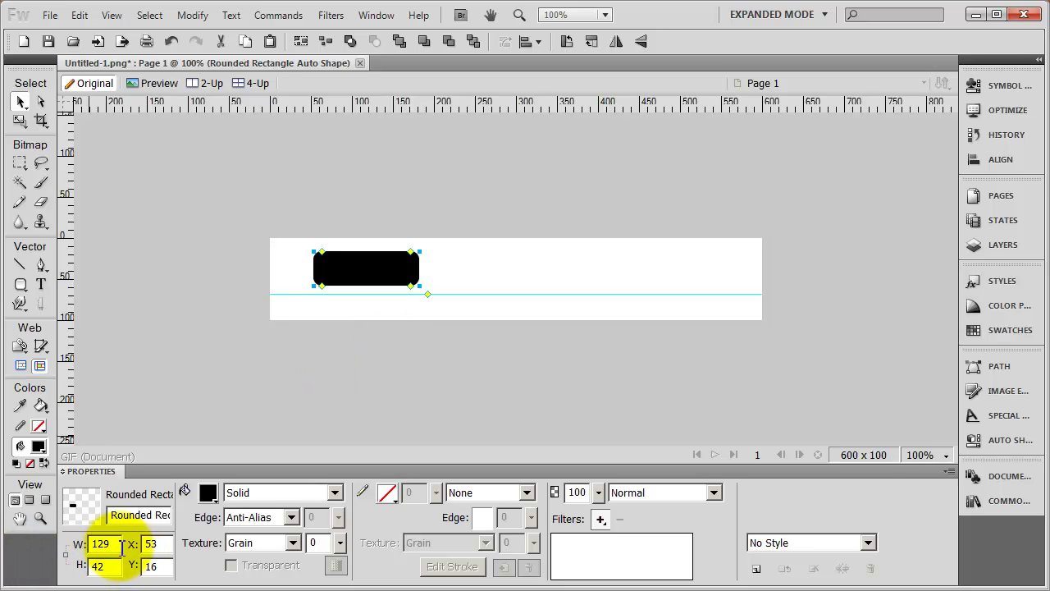
drag(121, 547, 40, 549)
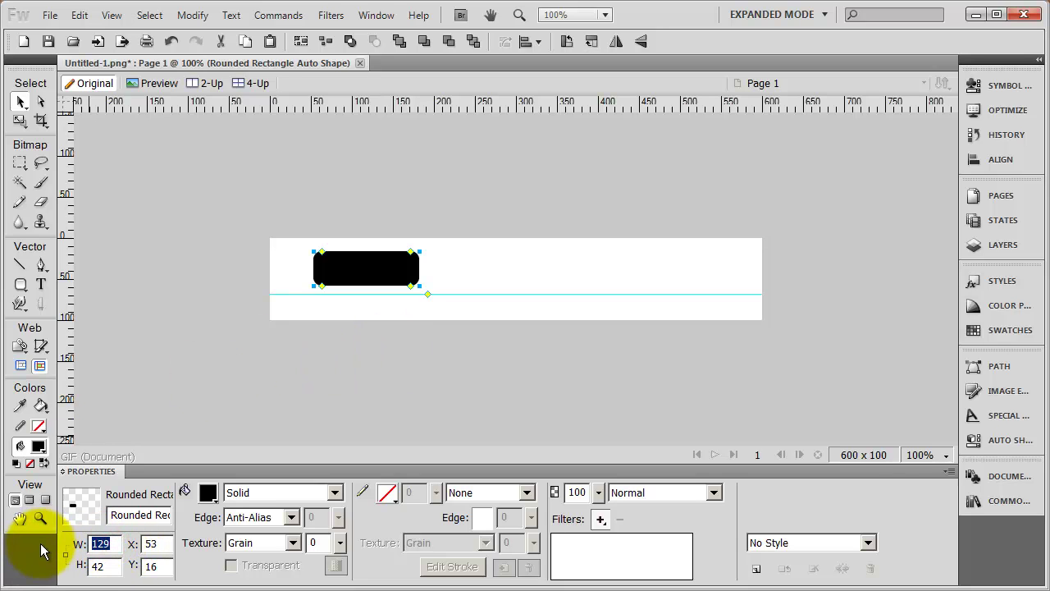
text(100)
key(Tab)
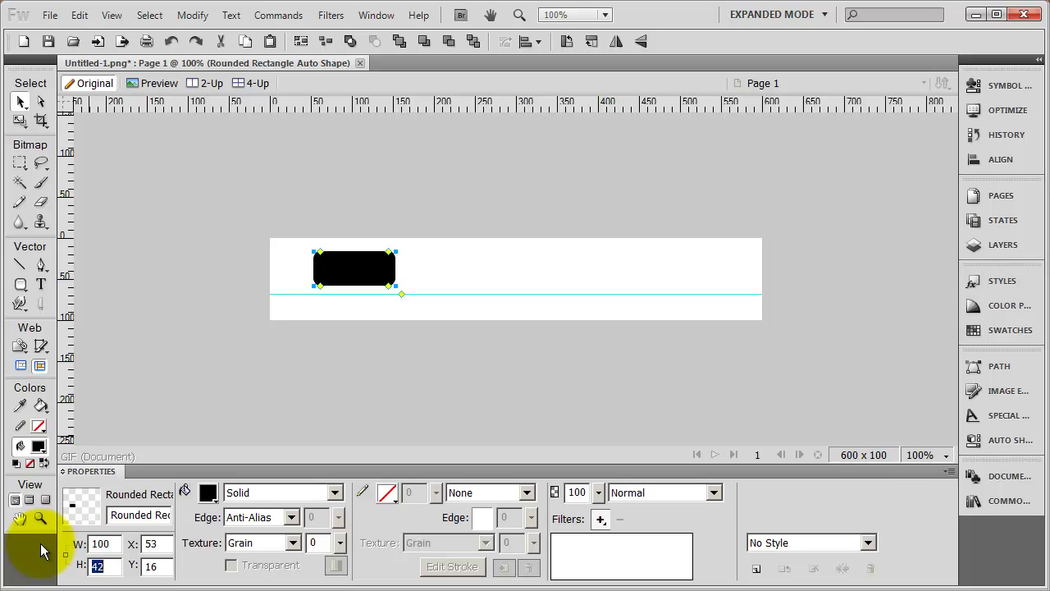
text(50)
key(Tab)
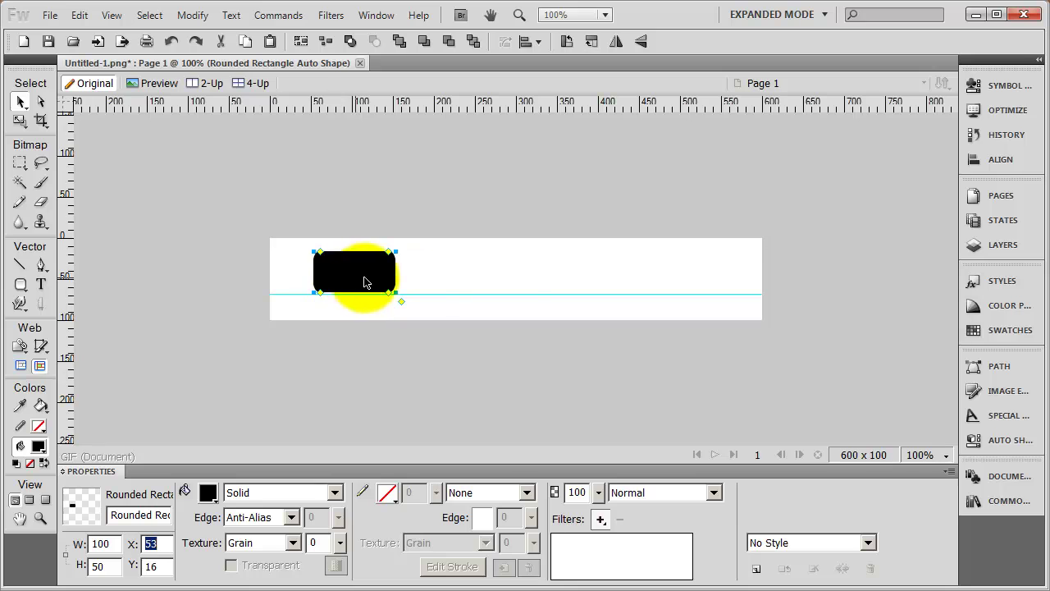
drag(370, 275, 347, 292)
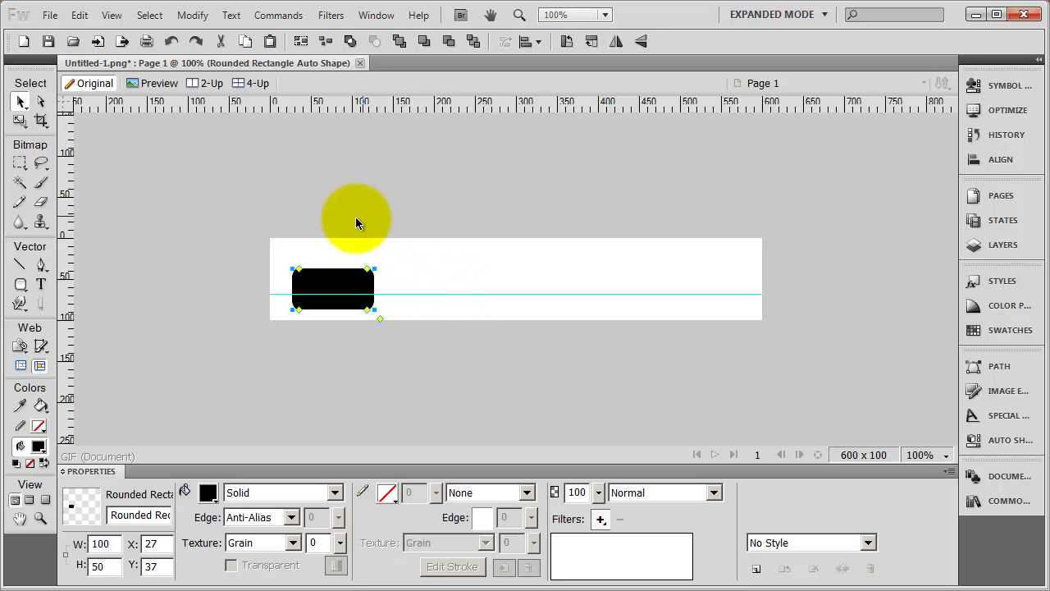
Duplicate the rounded rectangle into copies to its right along the guide.
click(461, 260)
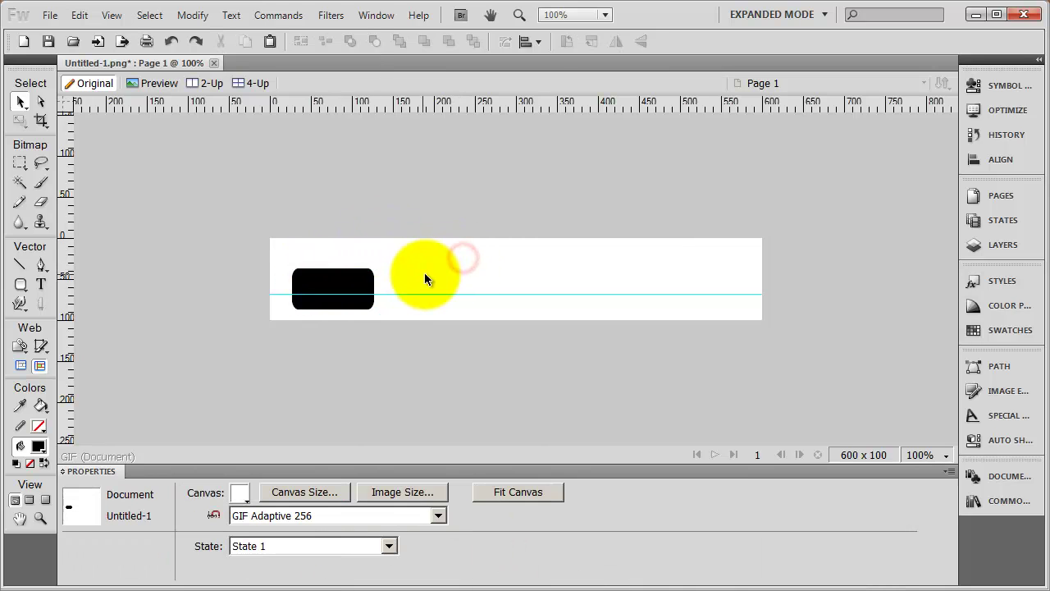
click(308, 284)
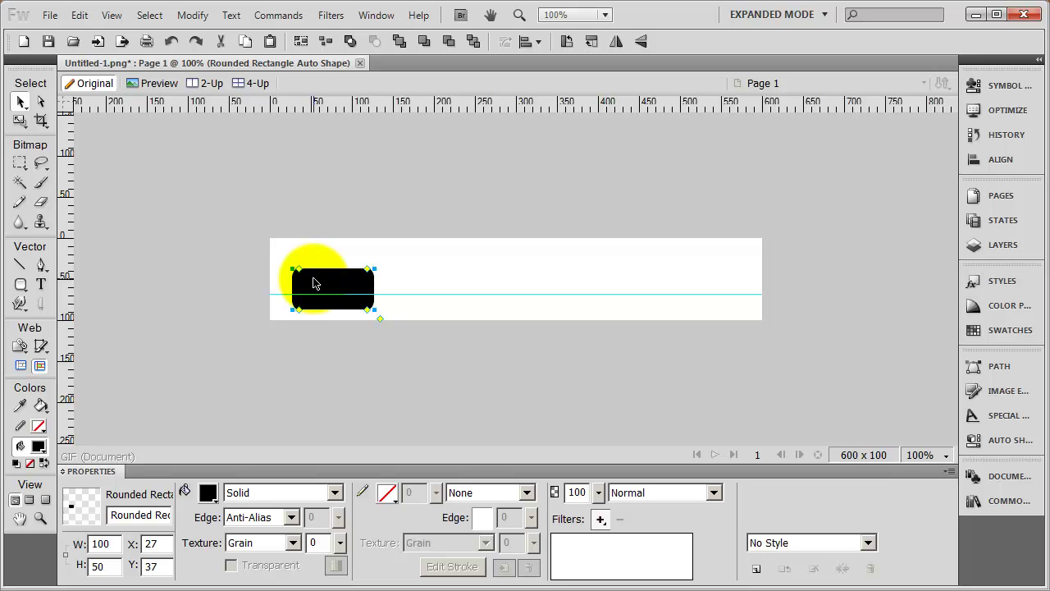
drag(313, 283, 614, 281)
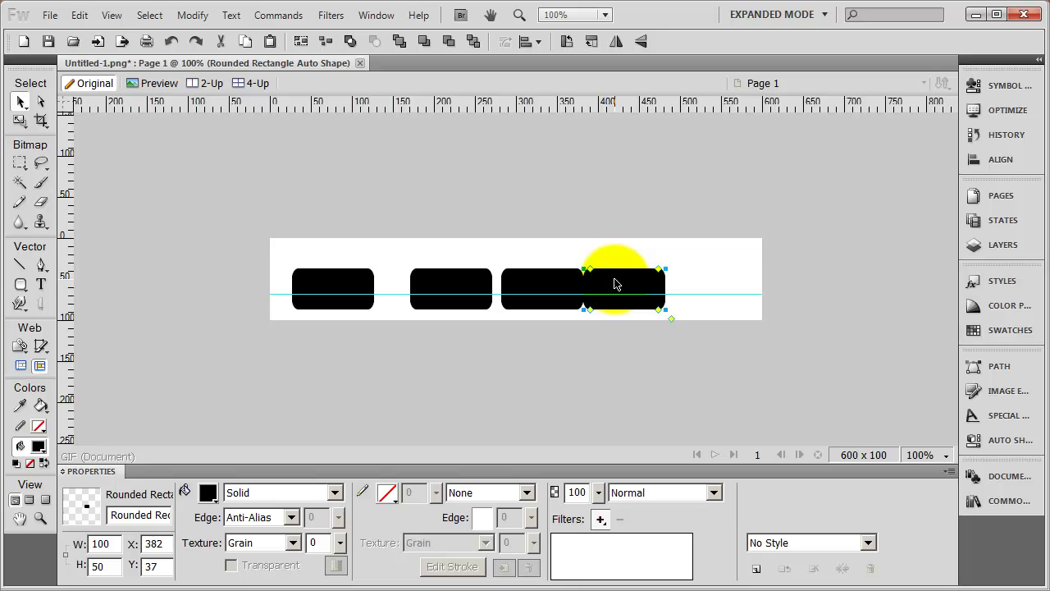
click(300, 153)
Select all four rectangles and space them evenly with Modify > Align > Distribute Widths.
drag(197, 215, 743, 292)
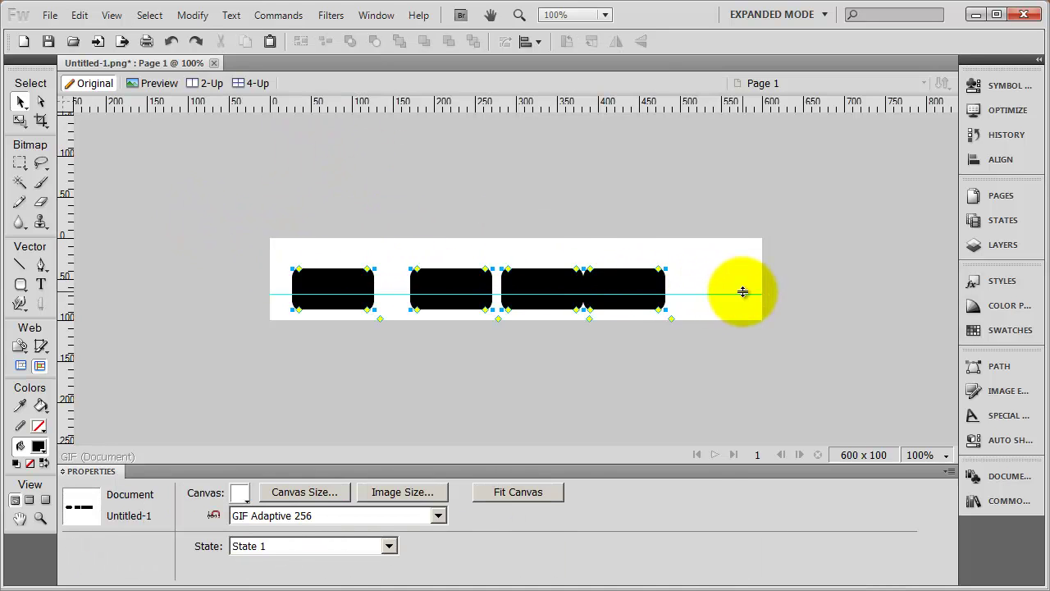
click(804, 366)
drag(275, 248, 617, 293)
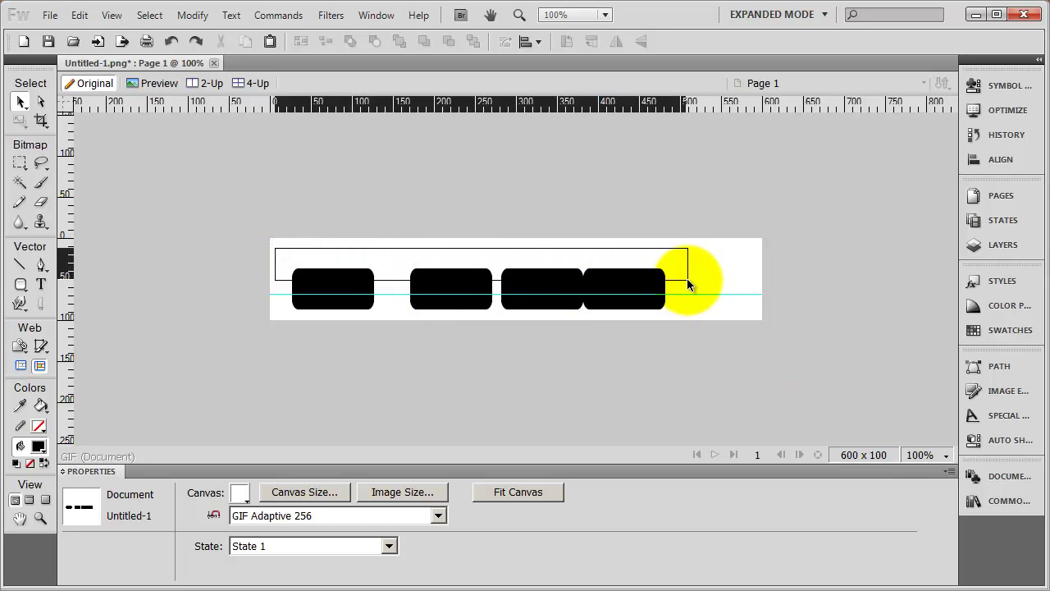
drag(687, 280, 689, 292)
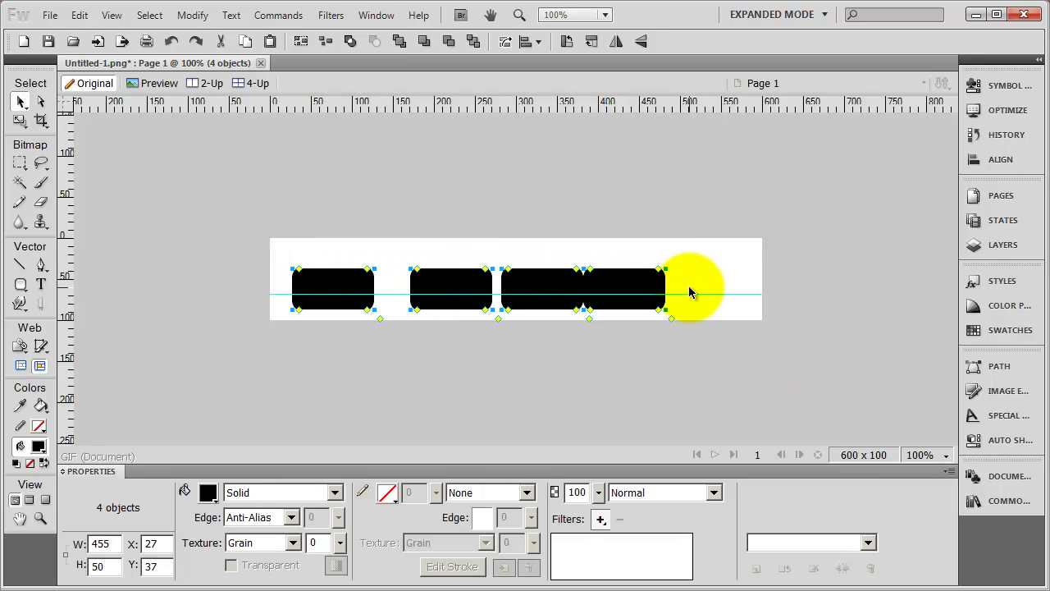
click(192, 16)
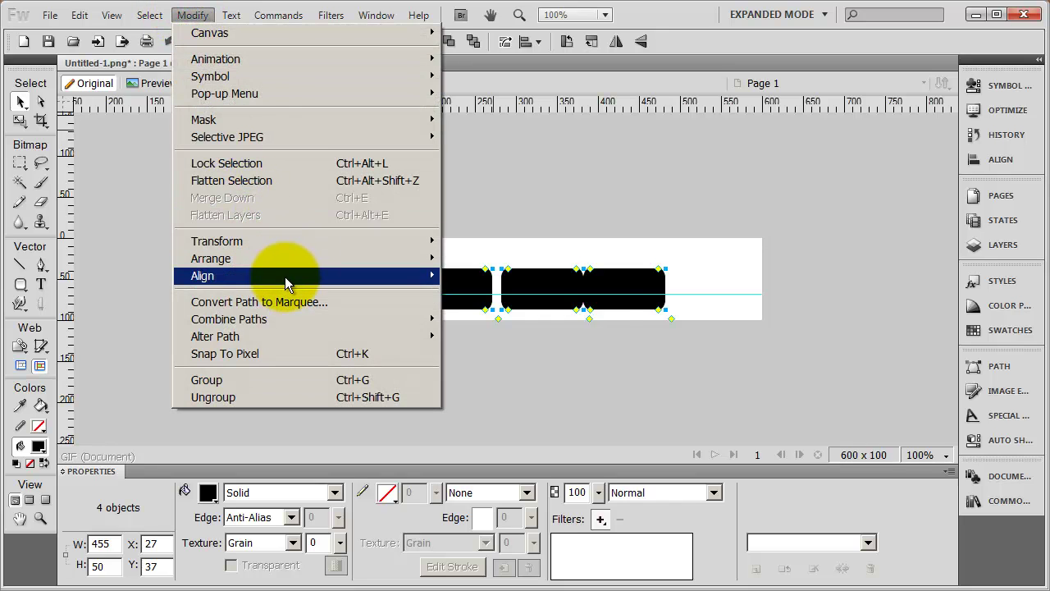
mouse_move(285, 276)
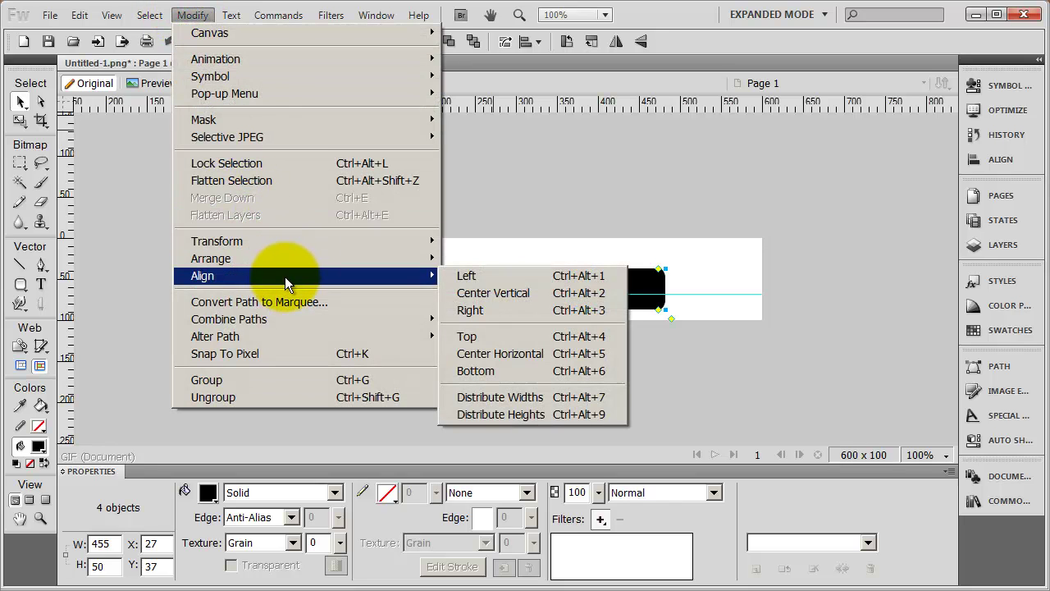
click(568, 401)
click(567, 400)
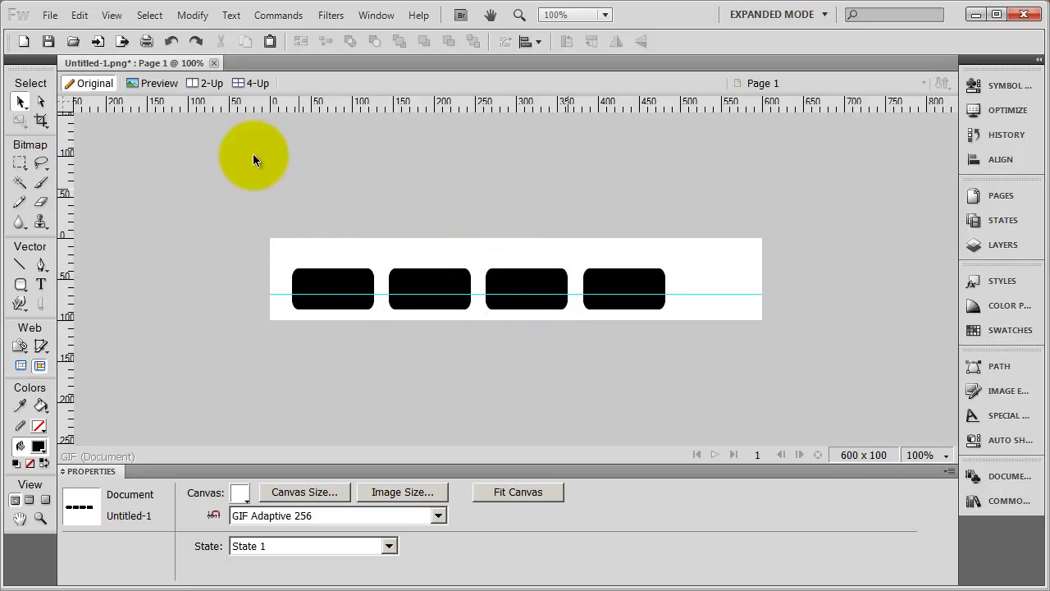
Select the four rectangles and align their top edges with Modify > Align > Top.
drag(237, 220, 681, 281)
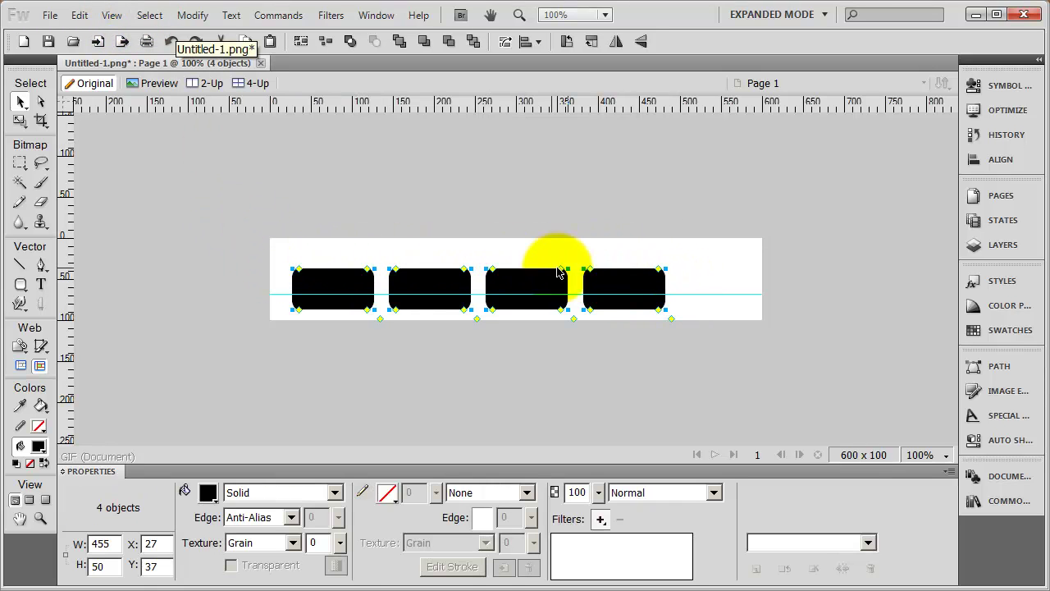
click(194, 15)
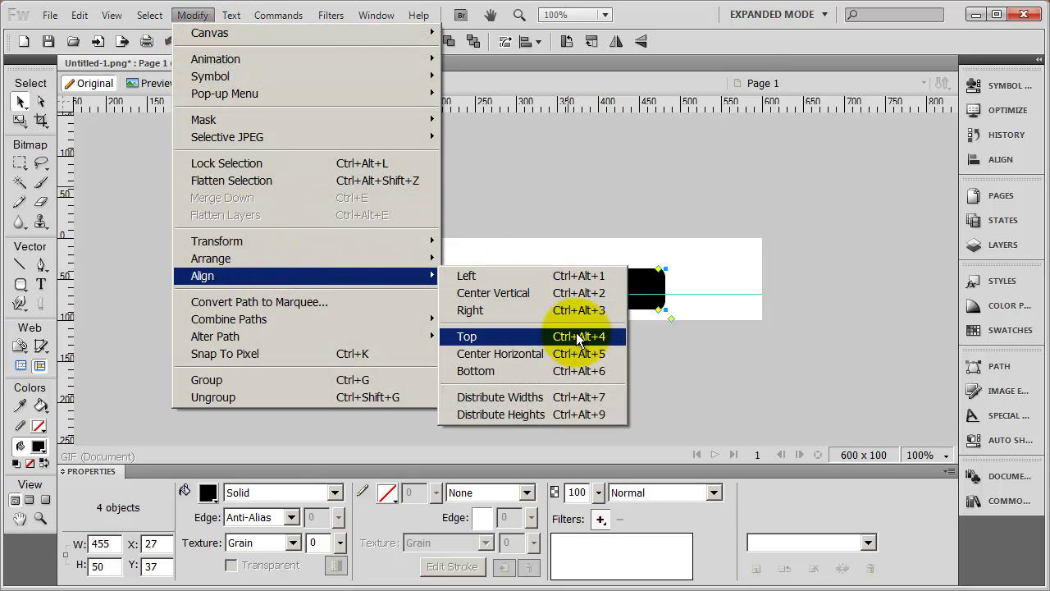
click(575, 336)
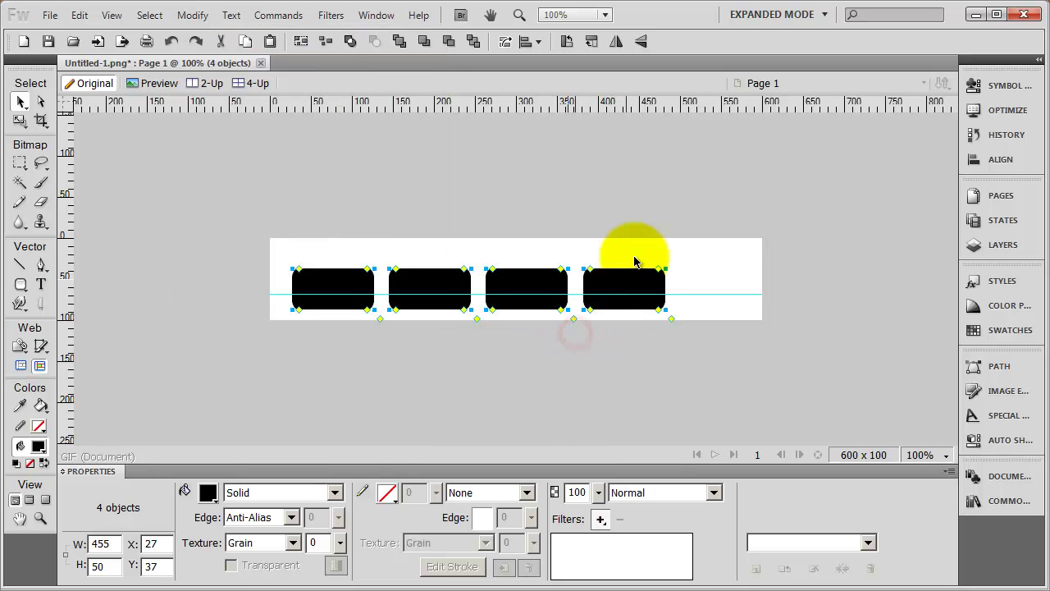
click(606, 247)
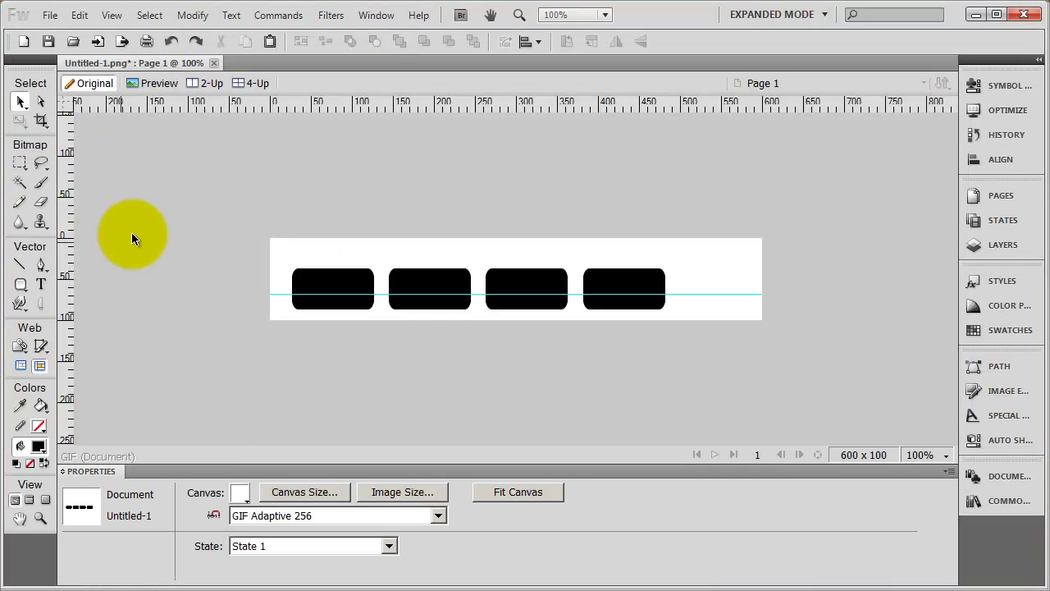
Draw a small 24 x 24 black circle right of the fourth tab, replacing an oversized ellipse.
click(21, 284)
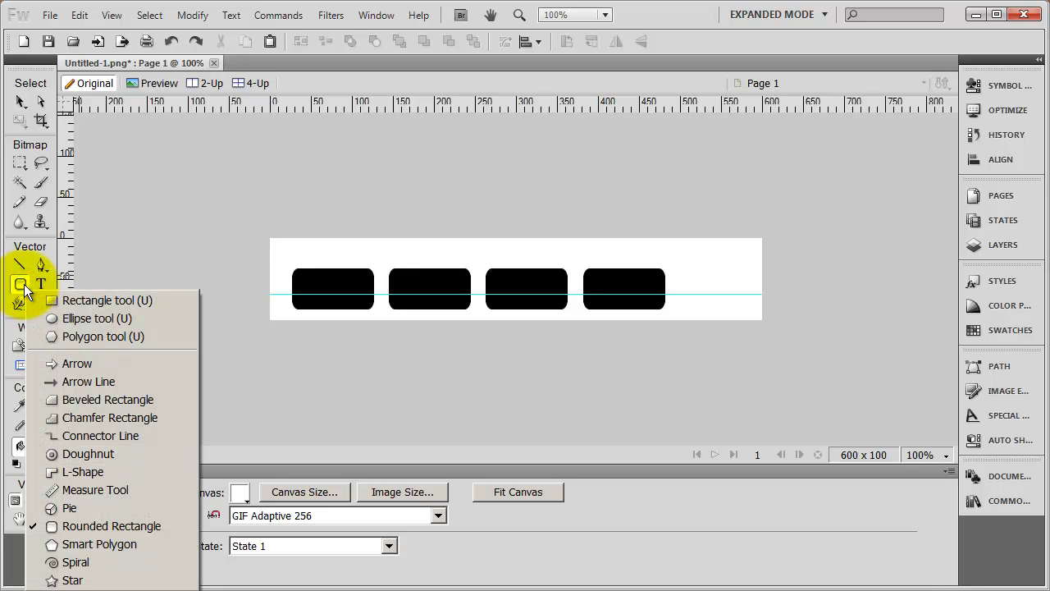
click(69, 318)
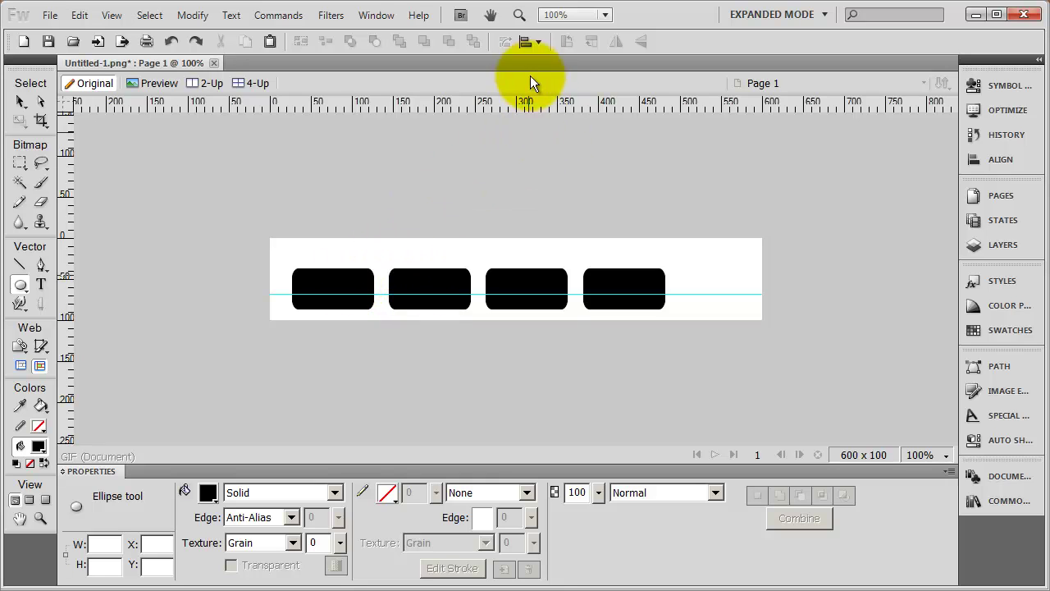
mouse_move(689, 246)
mouse_down()
mouse_move(715, 271)
mouse_move(721, 317)
mouse_up()
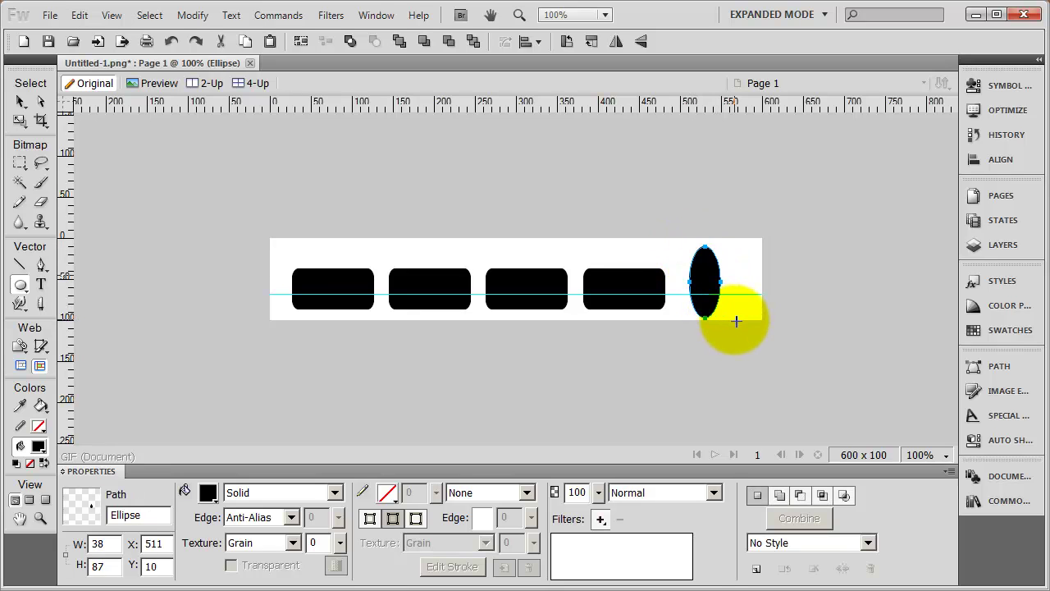
key(ctrl+z)
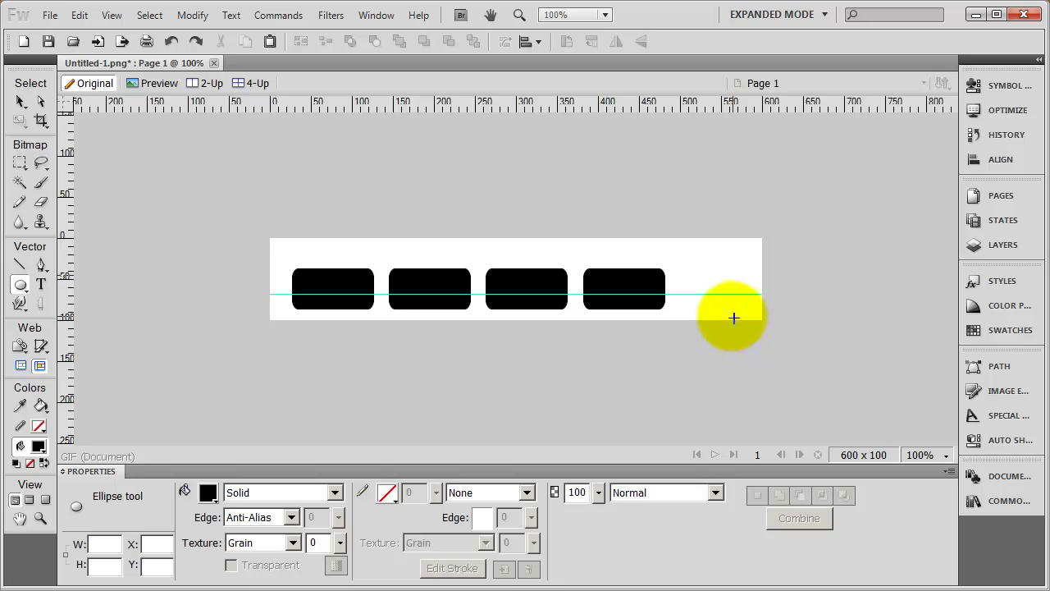
drag(700, 261, 718, 279)
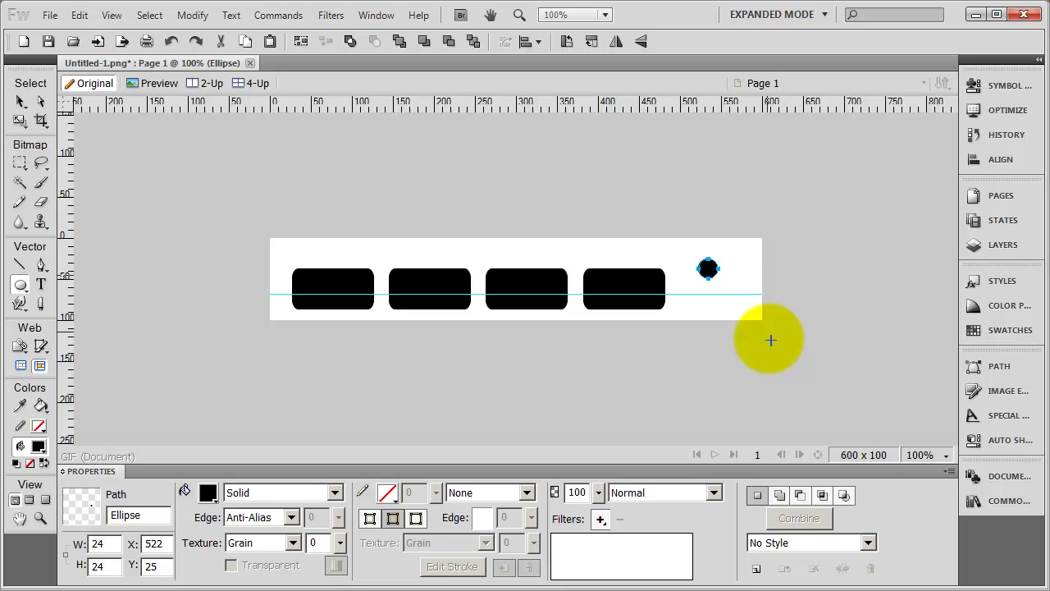
Replace the black circle with a small circle filled green #00FF00.
key(ctrl+z)
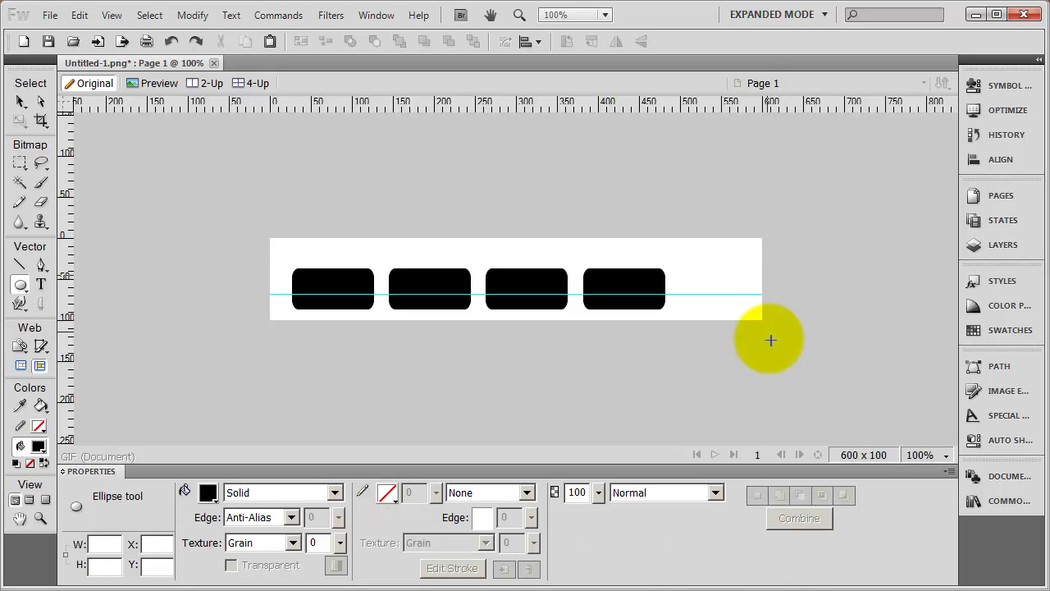
click(208, 494)
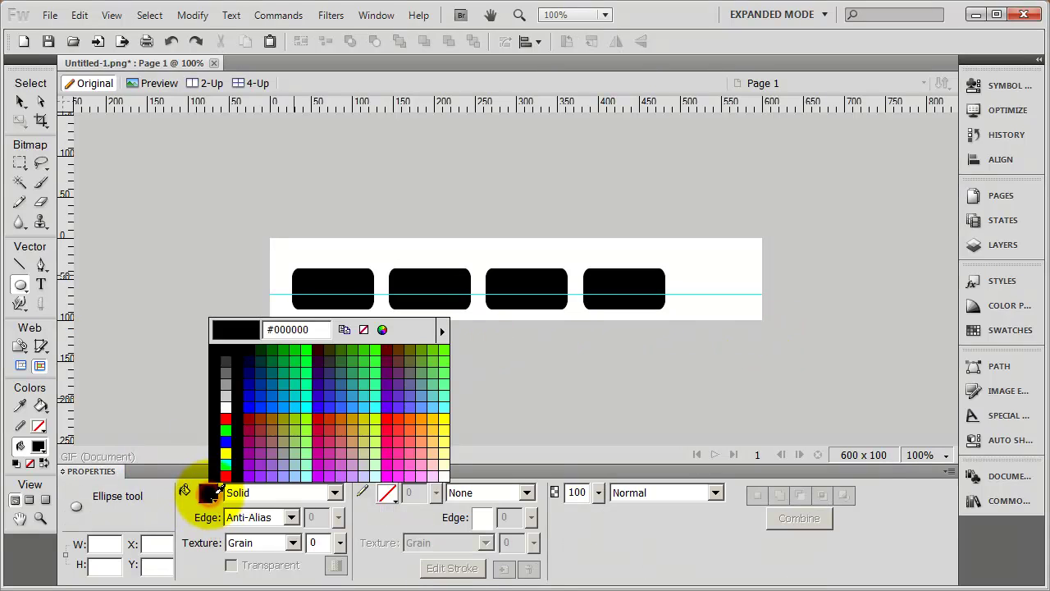
click(228, 432)
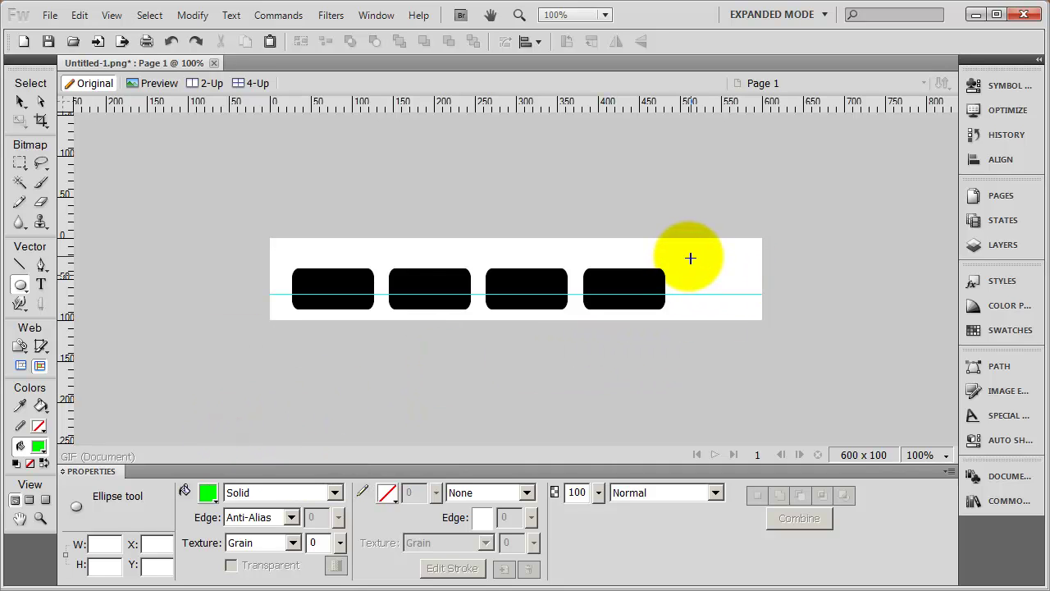
drag(692, 256, 697, 270)
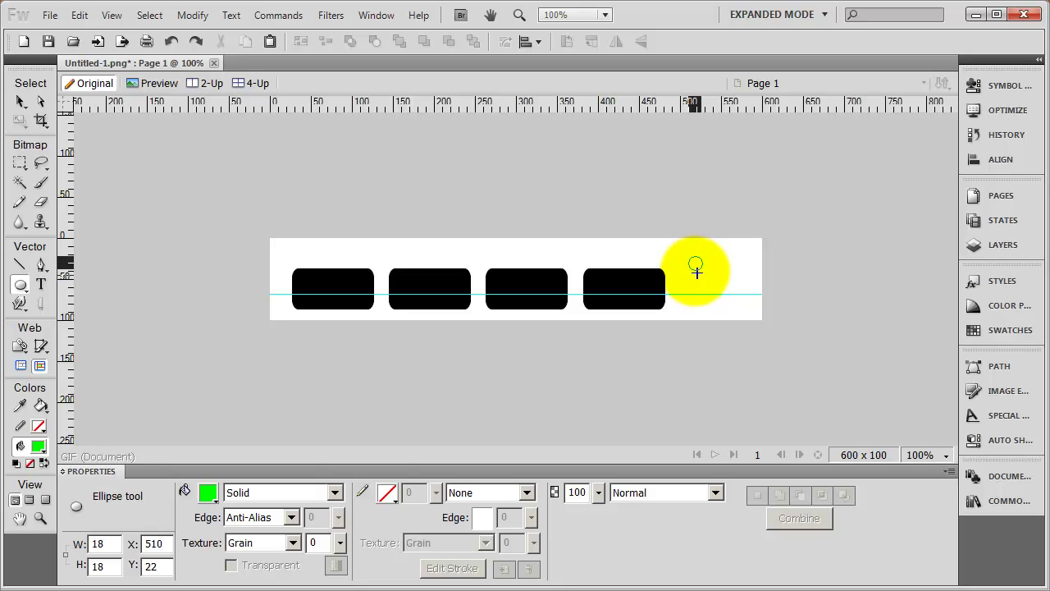
drag(697, 271, 697, 271)
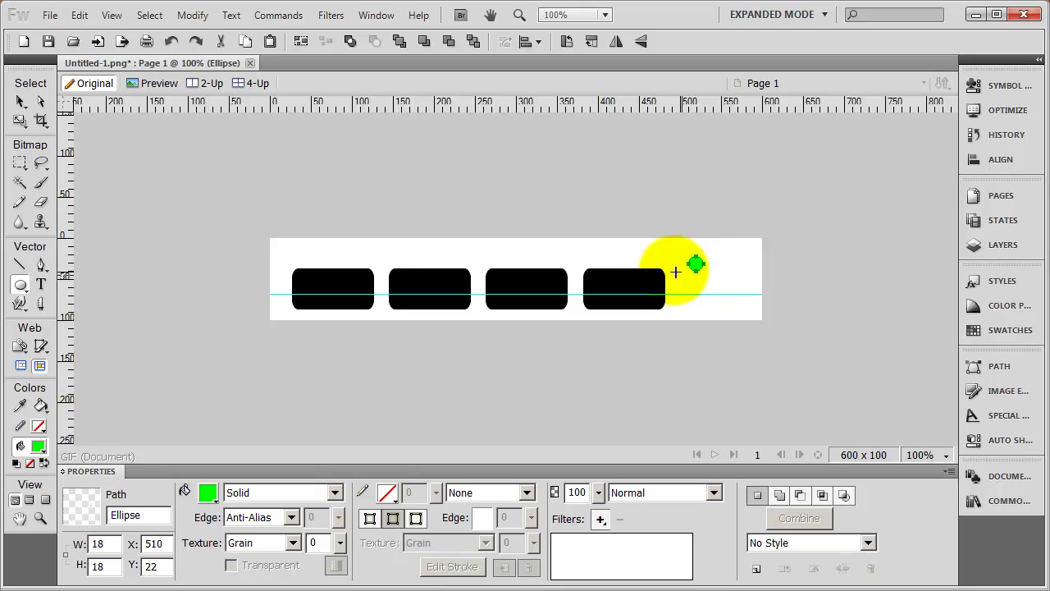
Move the 18 x 18 green circle into the first tab at X 98, Y 46 and lower the guide slightly.
click(19, 101)
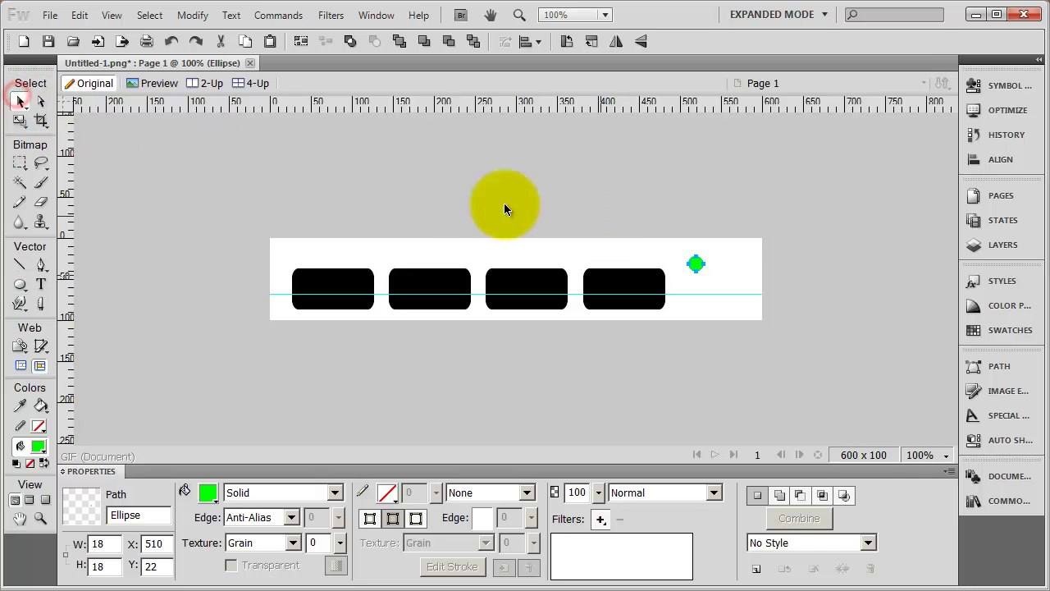
click(744, 272)
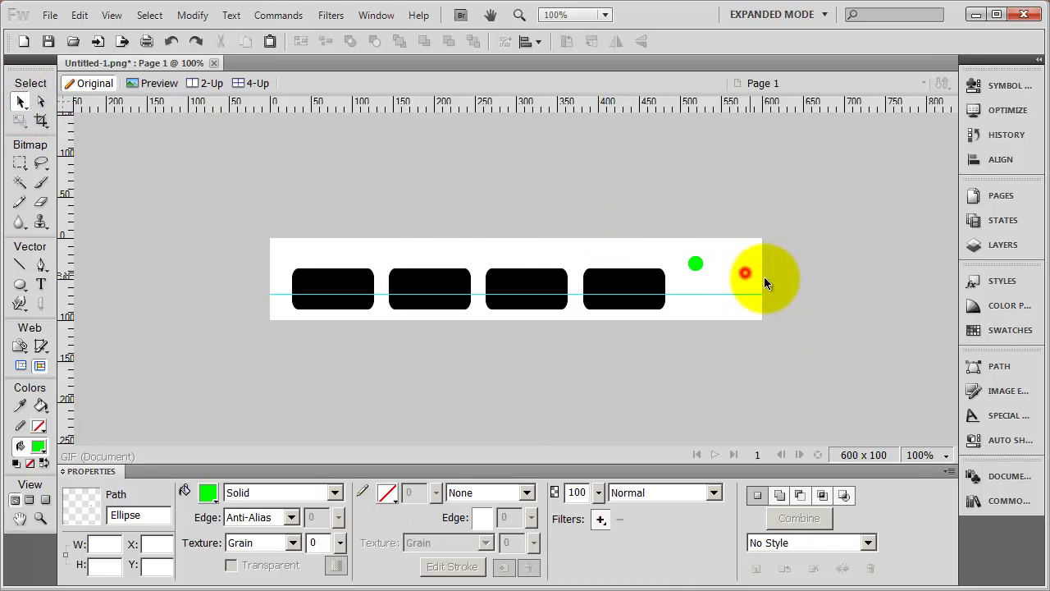
click(697, 263)
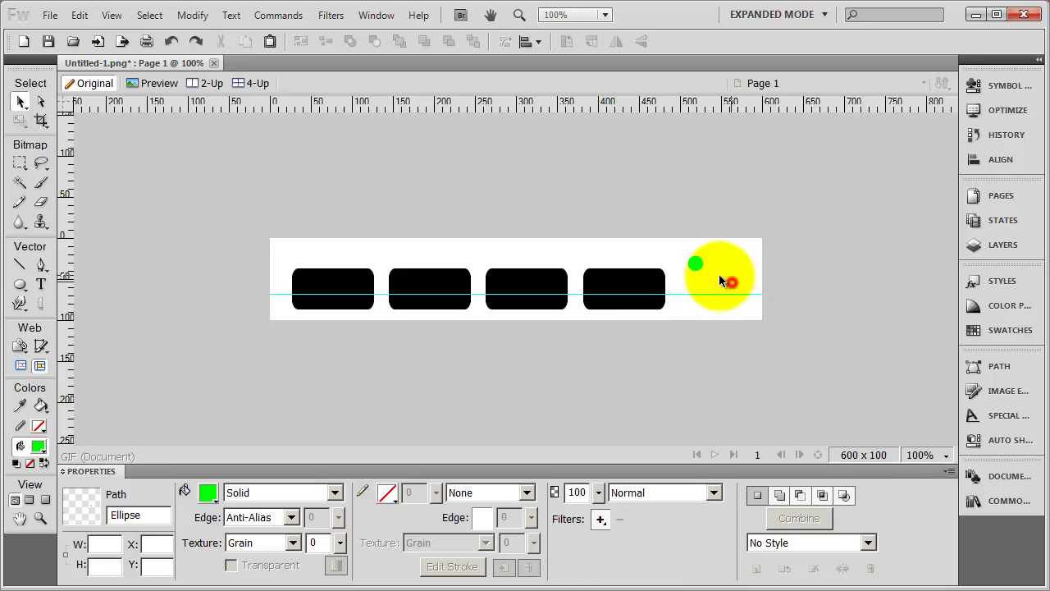
click(727, 281)
drag(697, 263, 361, 284)
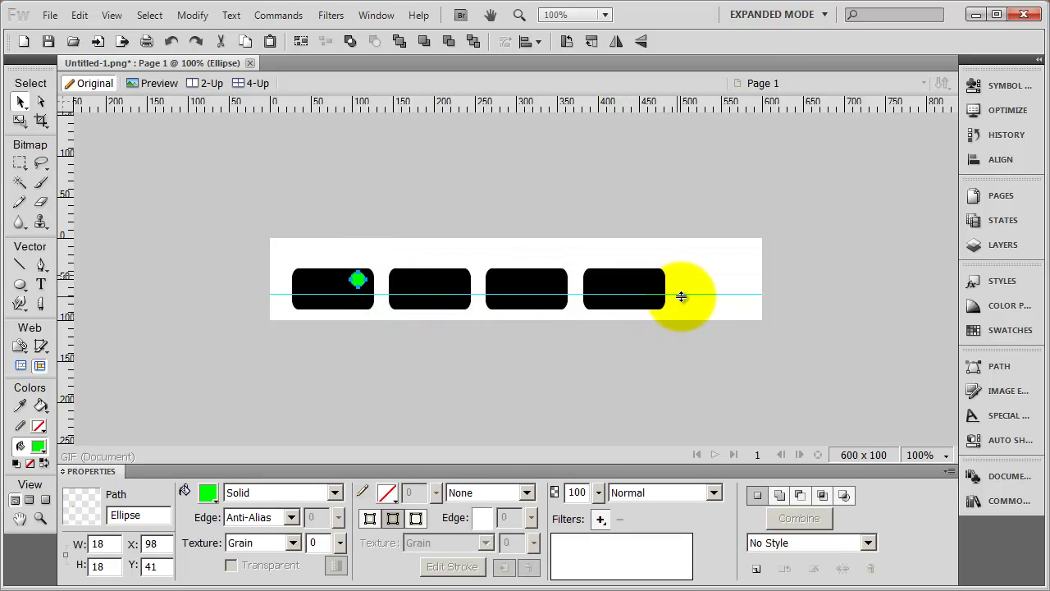
drag(681, 296, 681, 301)
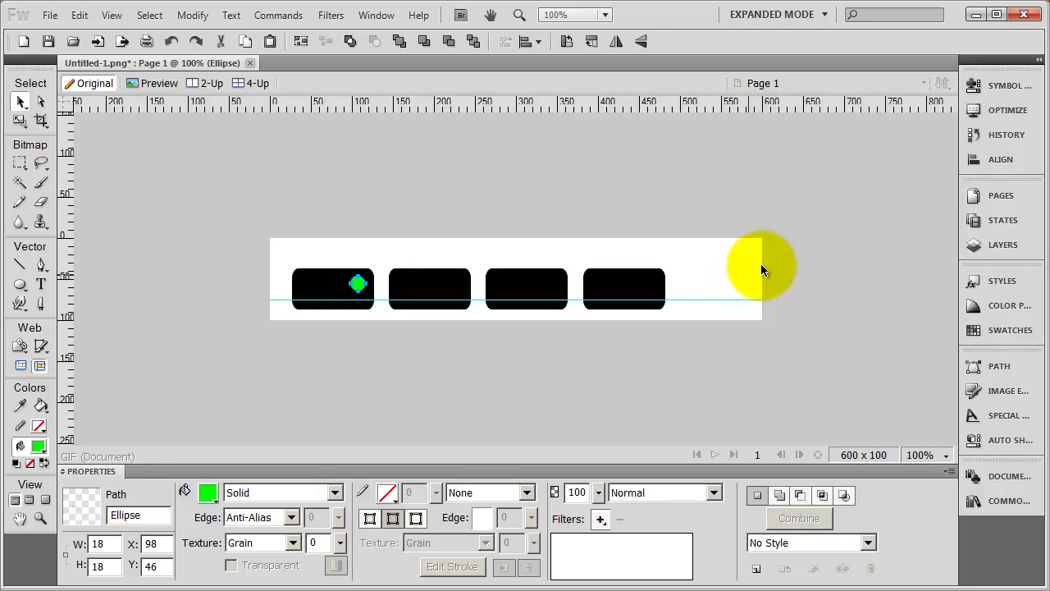
Resize the green dot to 15 x 15 so it sits at X 103, Y 46 in the first tab.
click(817, 264)
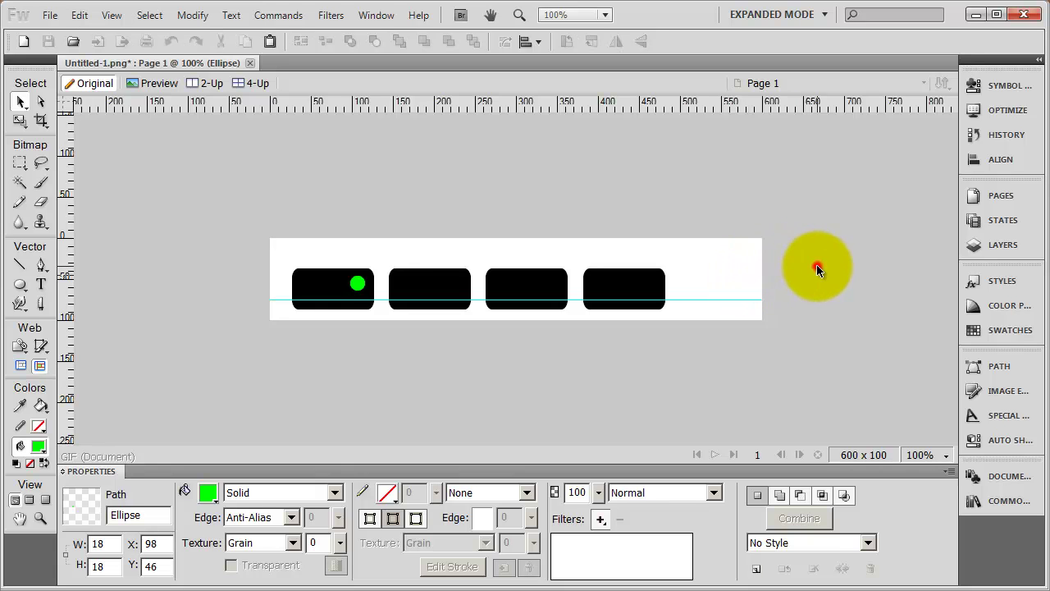
click(357, 283)
click(115, 551)
drag(115, 554, 72, 547)
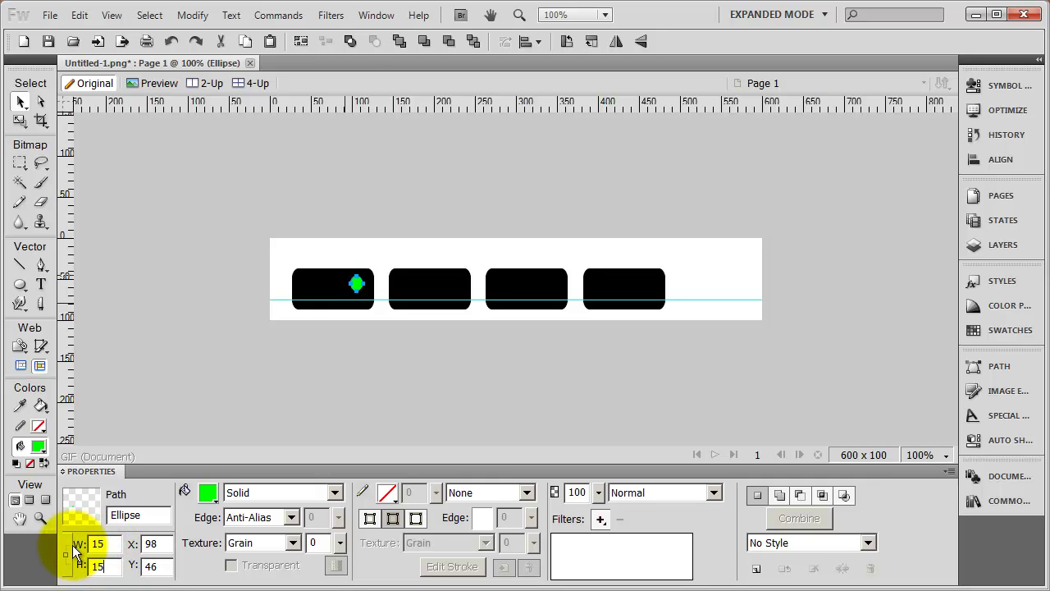
key(Tab)
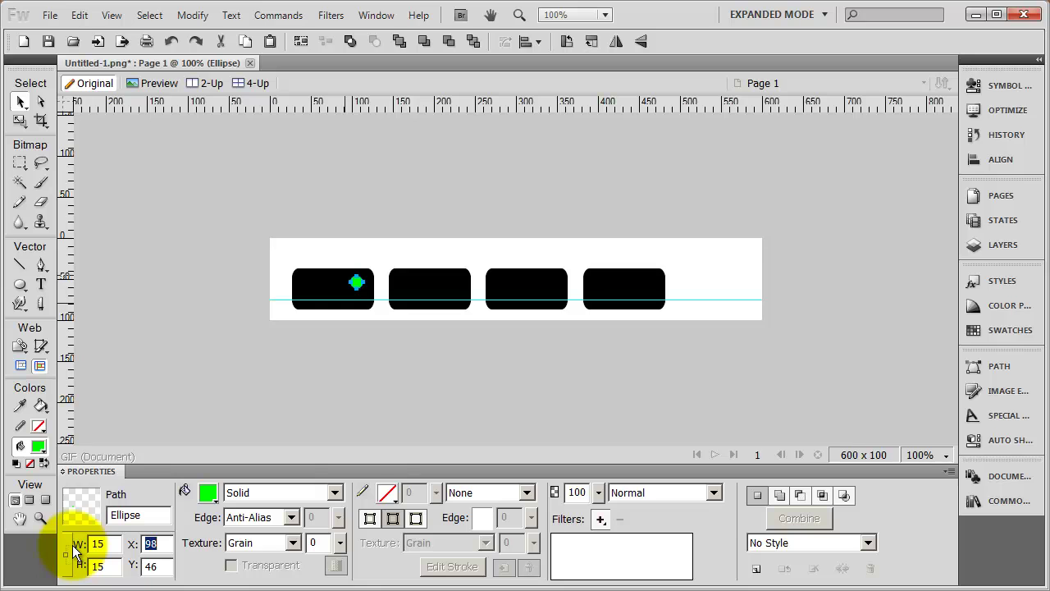
click(425, 252)
click(355, 285)
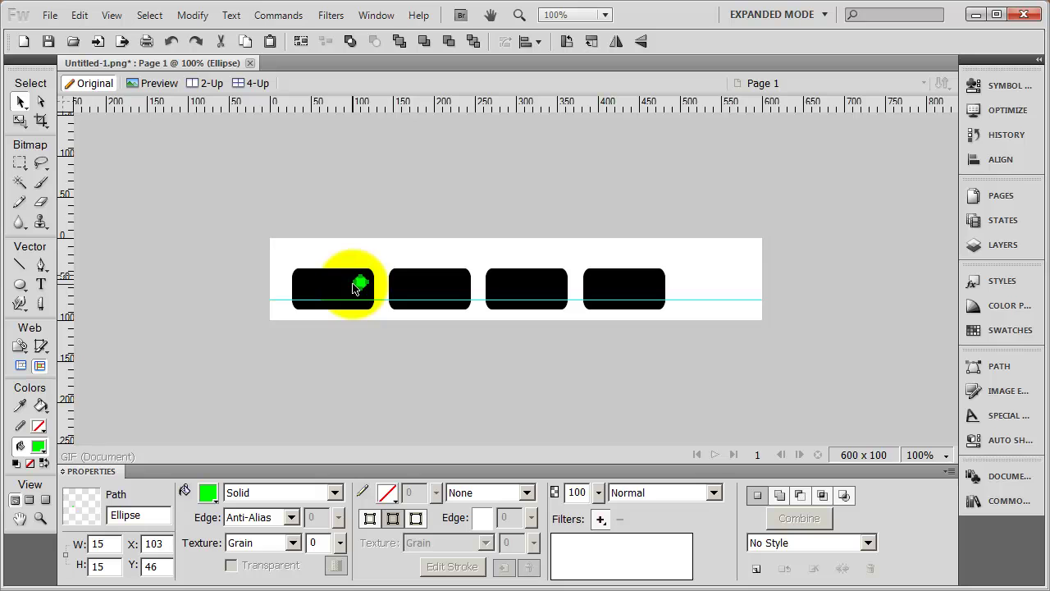
click(391, 164)
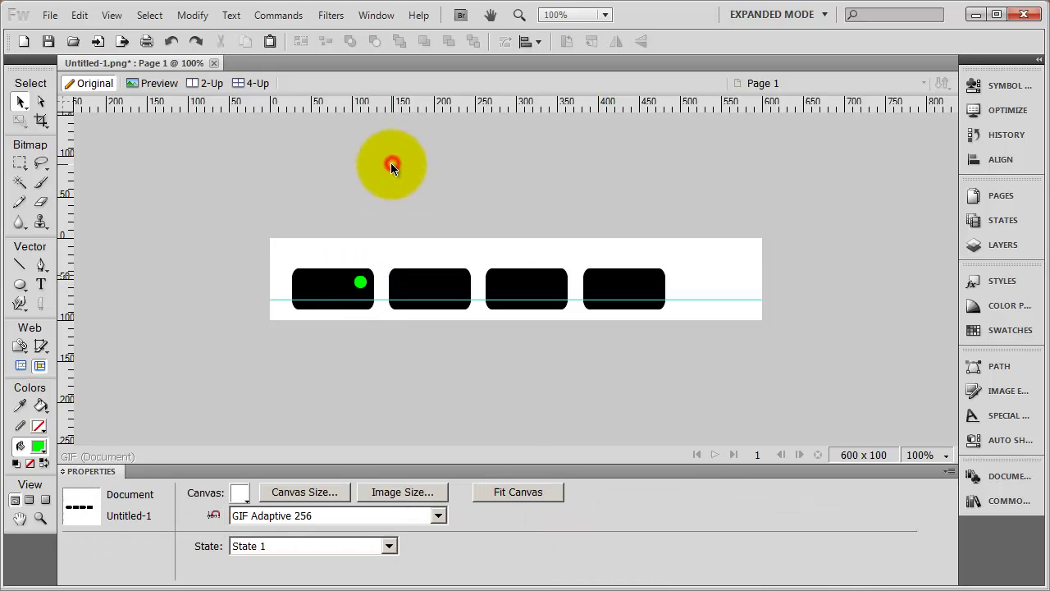
click(359, 284)
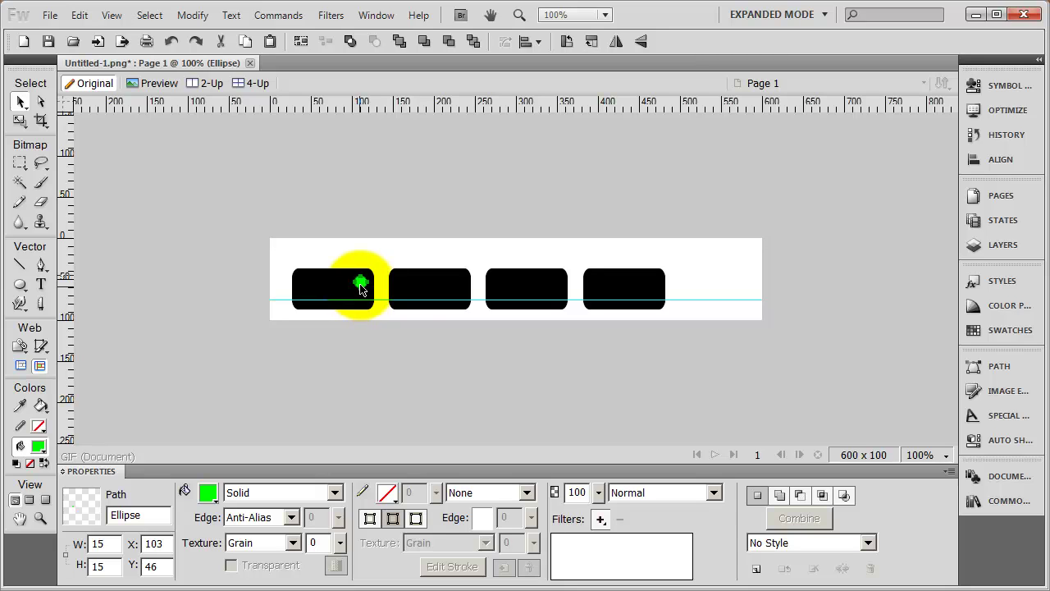
Copy the green dot into the second, third and fourth tabs, lining each copy up with the first.
drag(360, 291, 459, 290)
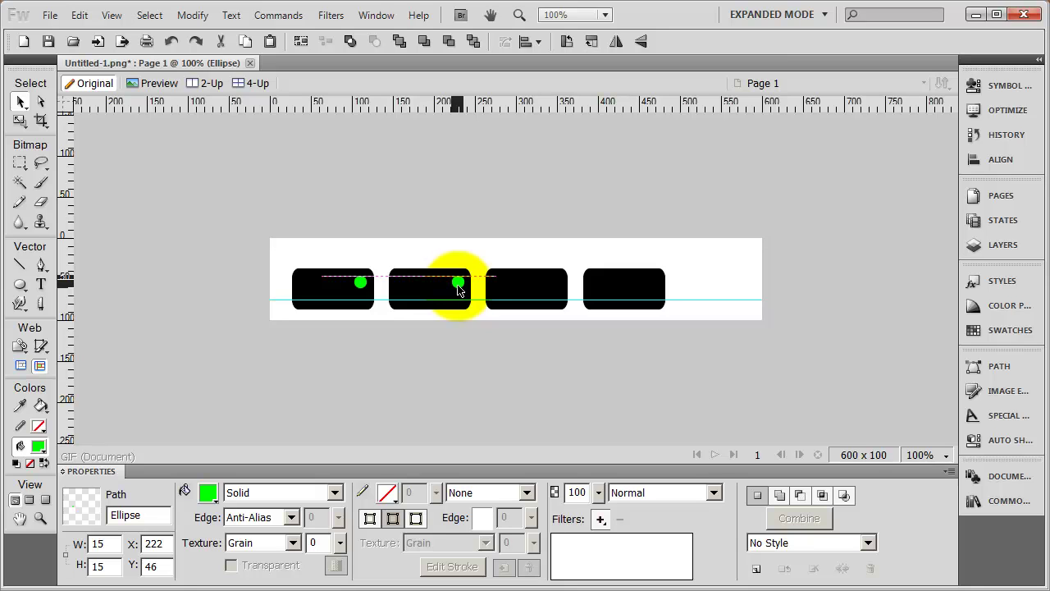
mouse_move(458, 289)
mouse_down()
mouse_move(424, 281)
mouse_move(407, 291)
mouse_move(454, 287)
mouse_up()
drag(453, 289, 459, 288)
click(361, 283)
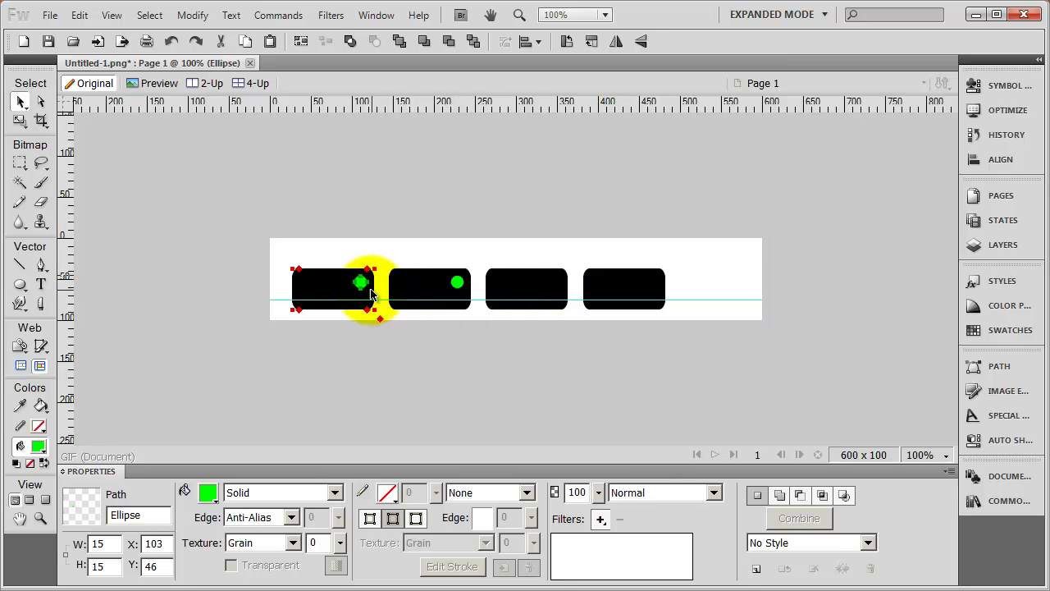
drag(362, 284, 555, 287)
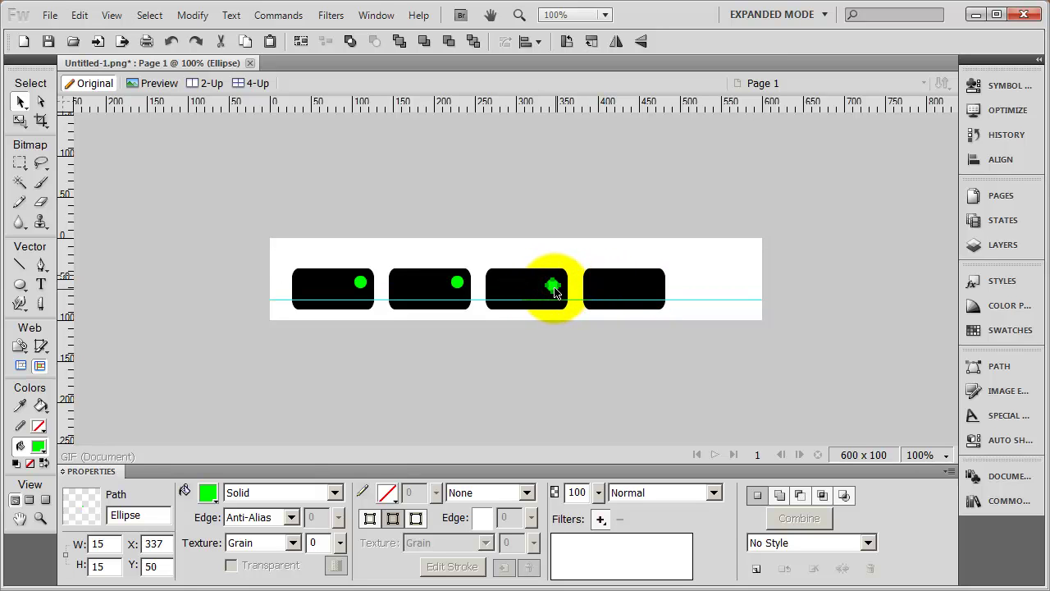
drag(360, 285, 652, 285)
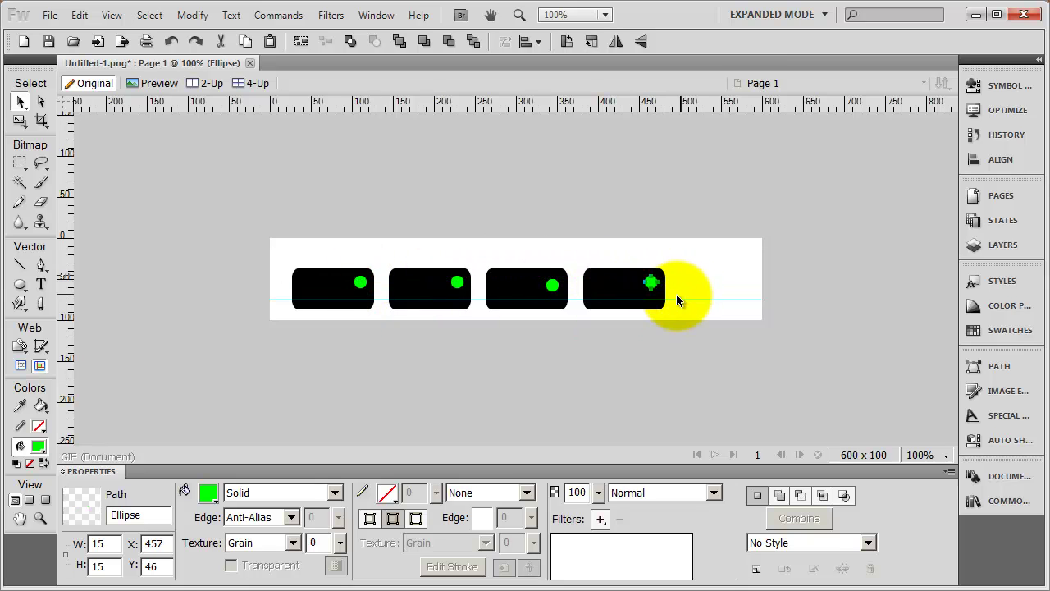
Select all four green dots and align them on one horizontal centre line at Y 48.
shift+click(552, 286)
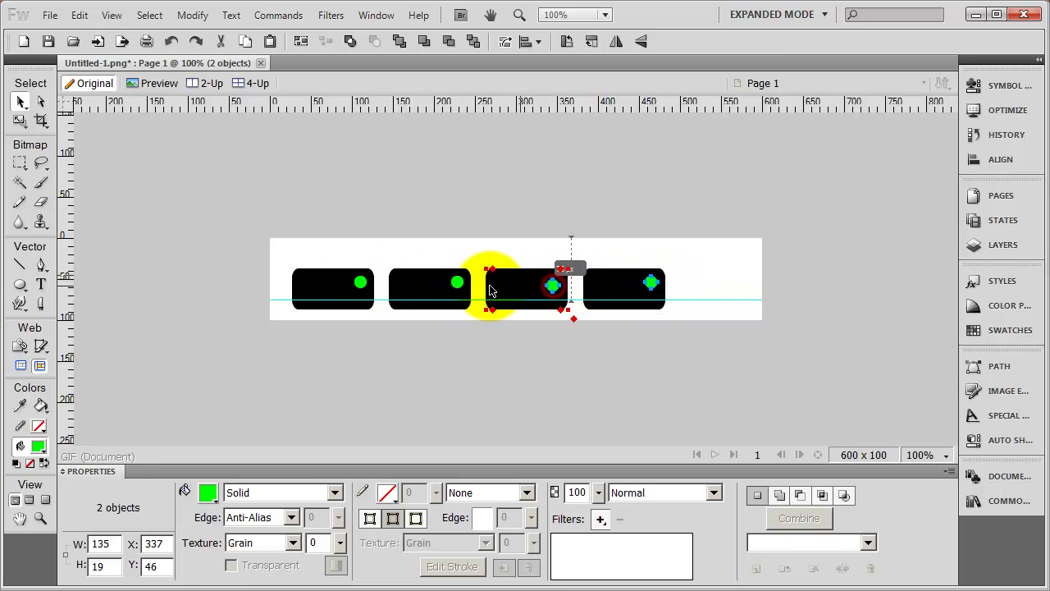
shift+click(455, 284)
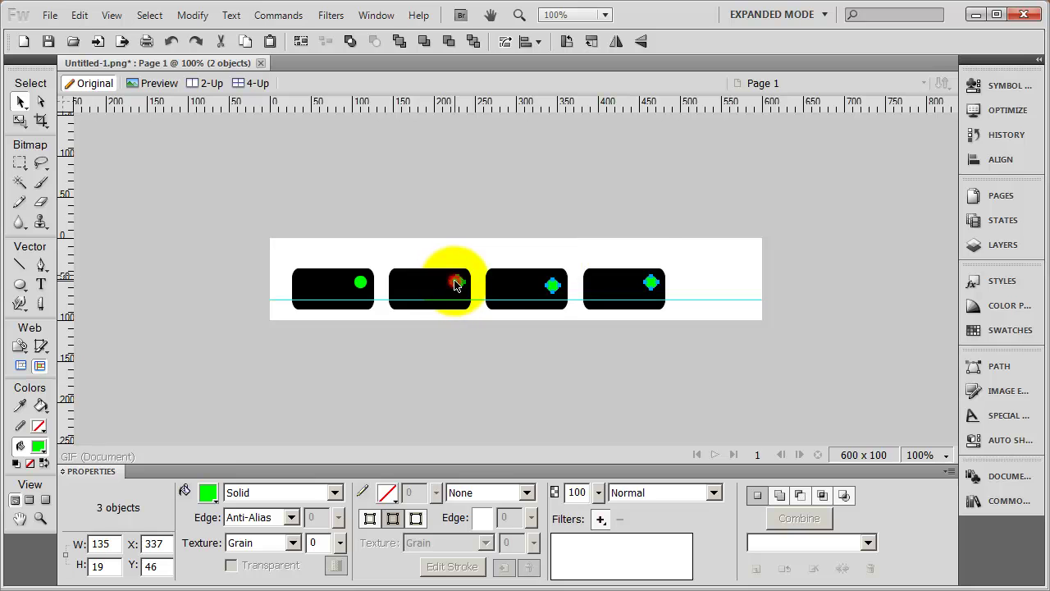
shift+click(358, 284)
click(732, 281)
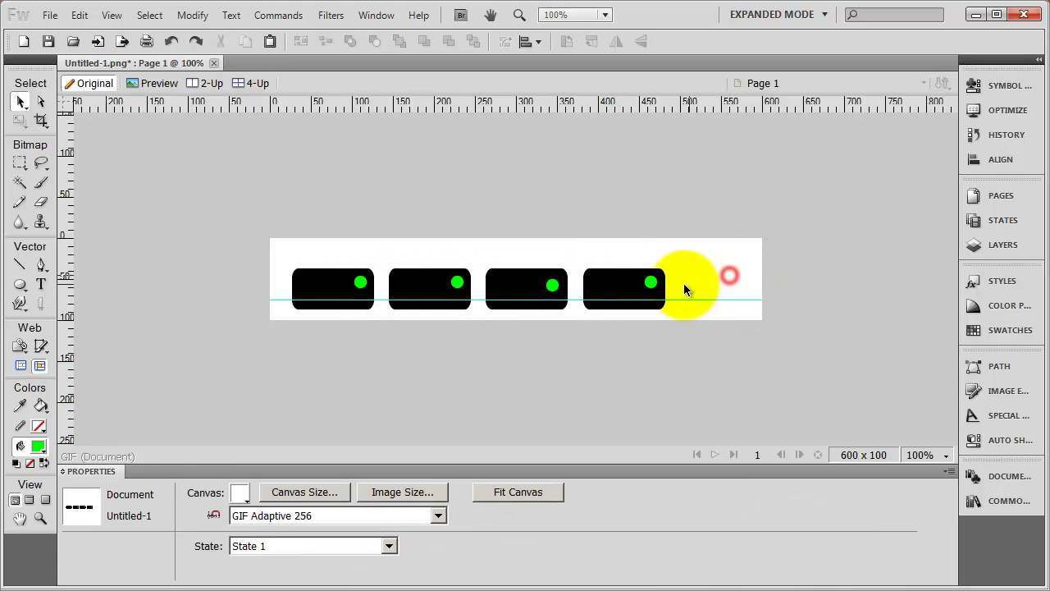
click(651, 285)
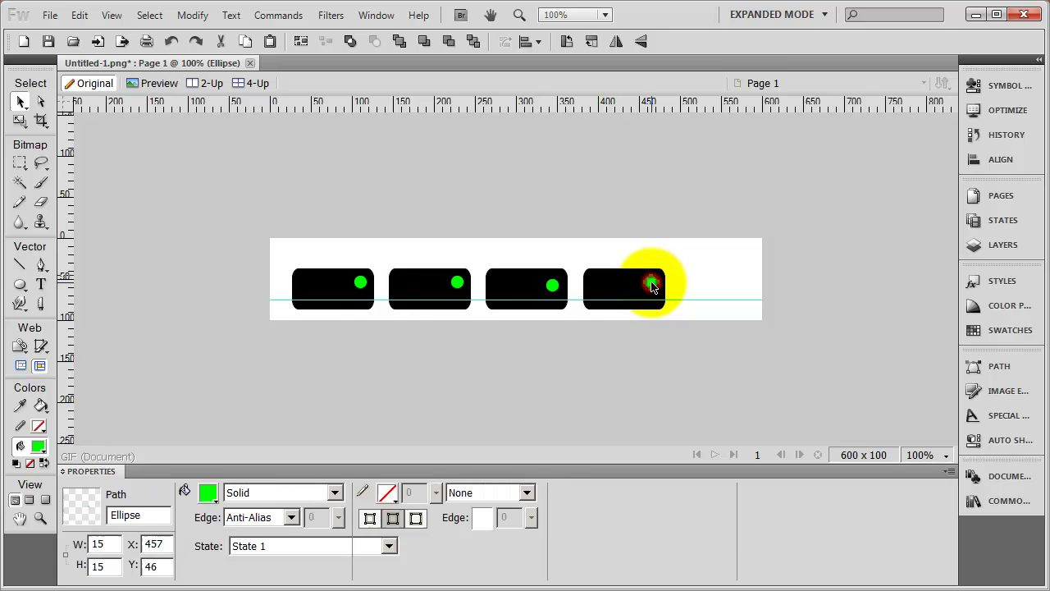
shift+click(553, 286)
shift+click(459, 283)
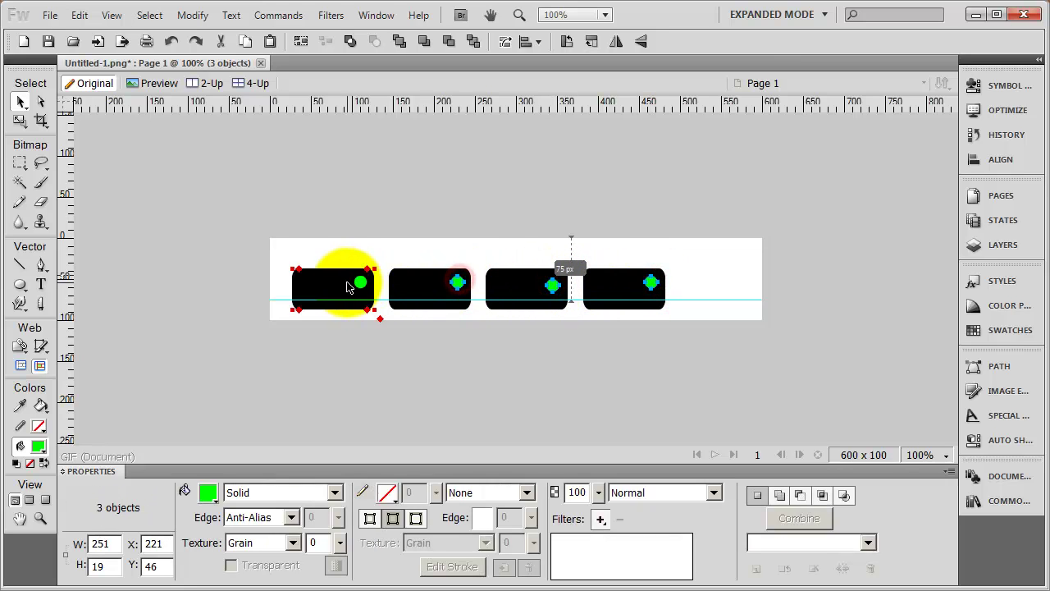
shift+click(361, 282)
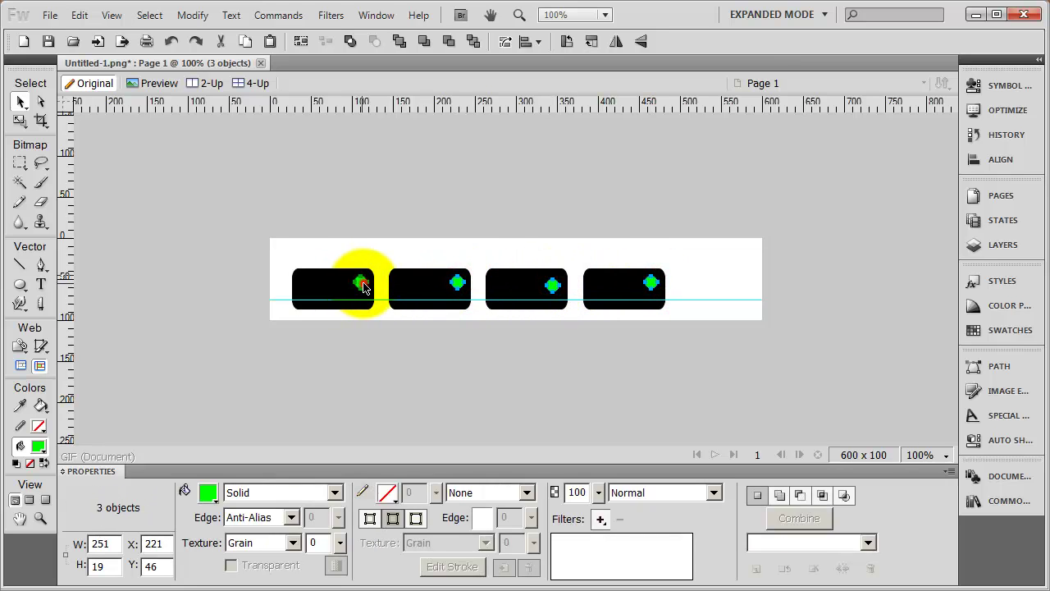
click(211, 16)
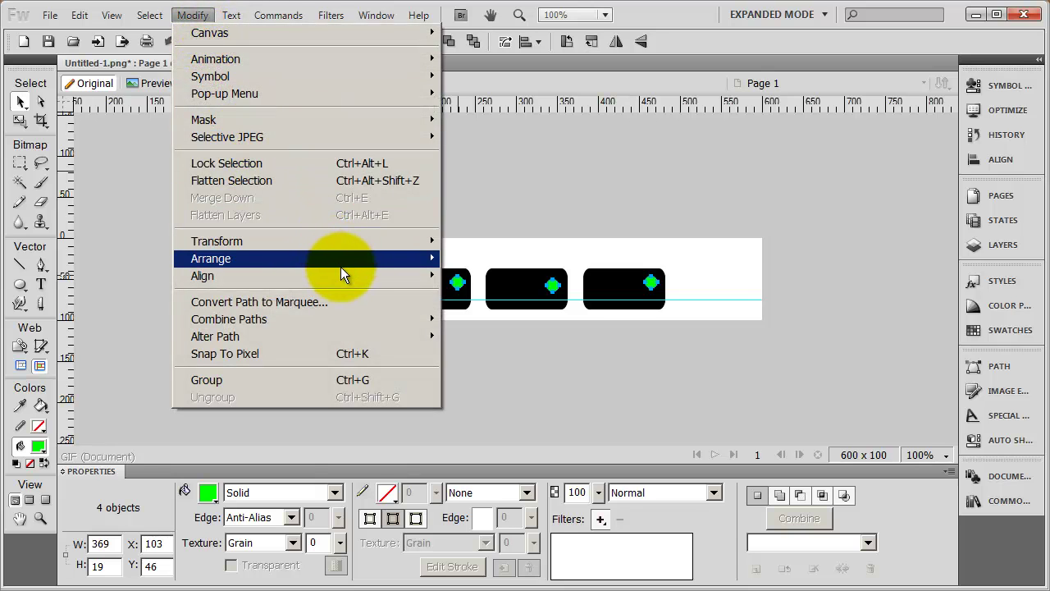
mouse_move(340, 275)
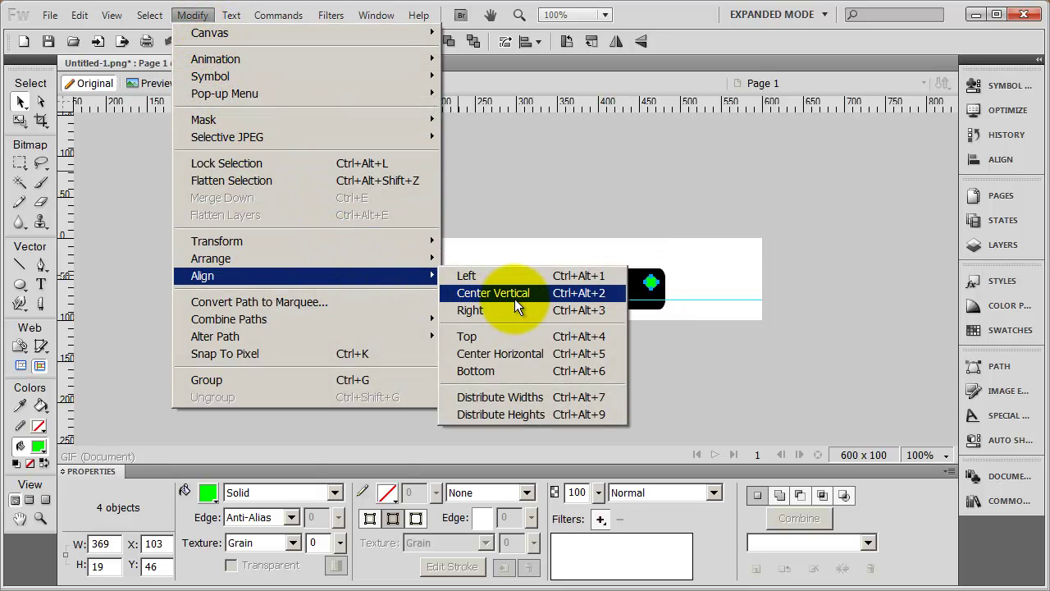
click(517, 354)
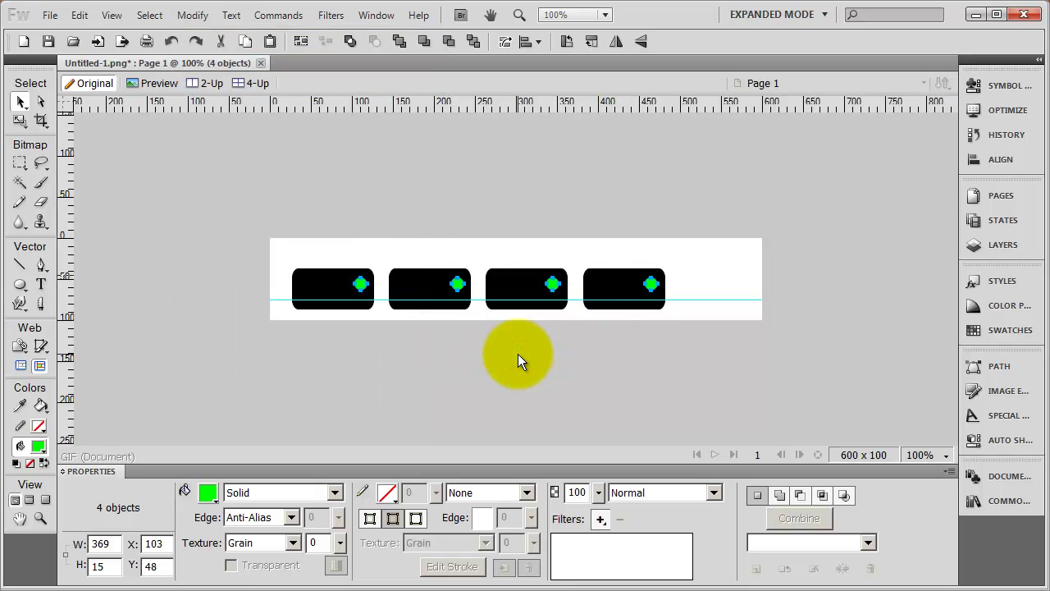
click(703, 271)
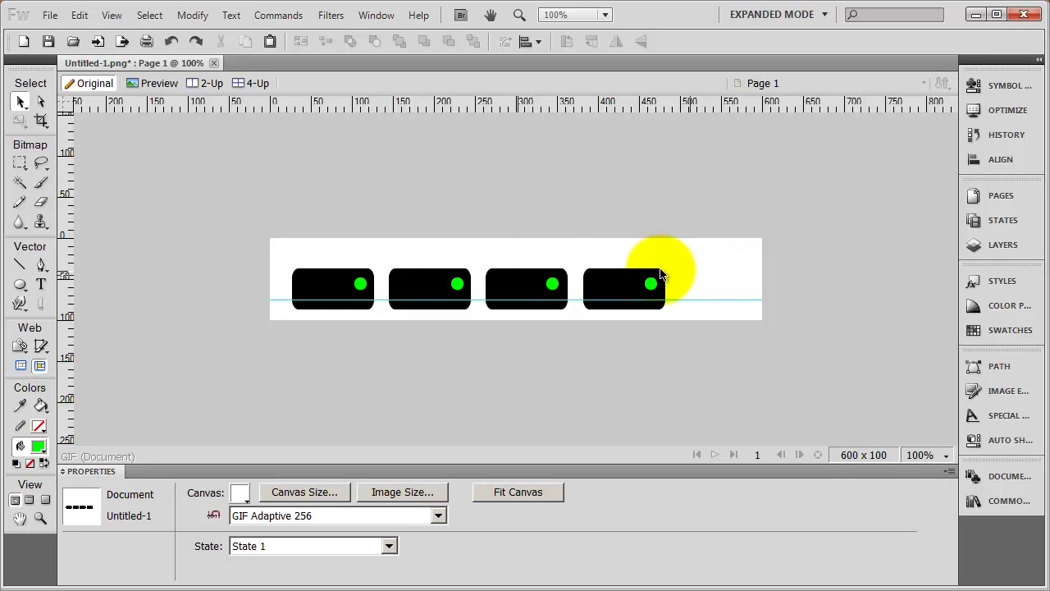
Recolour the dots on tabs two, three and four yellow, #00CCFF blue and red.
click(457, 283)
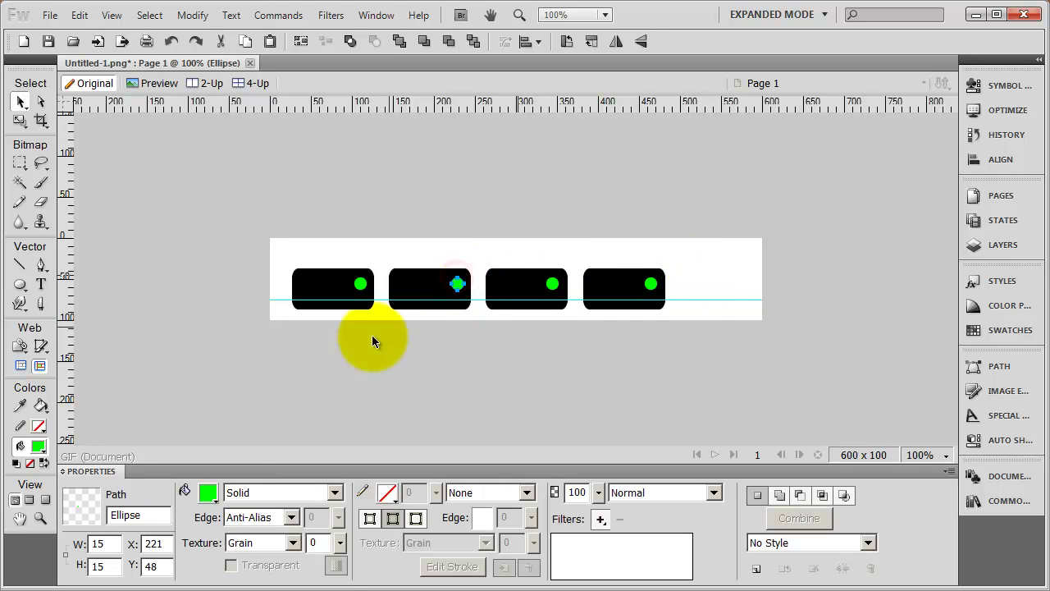
click(211, 492)
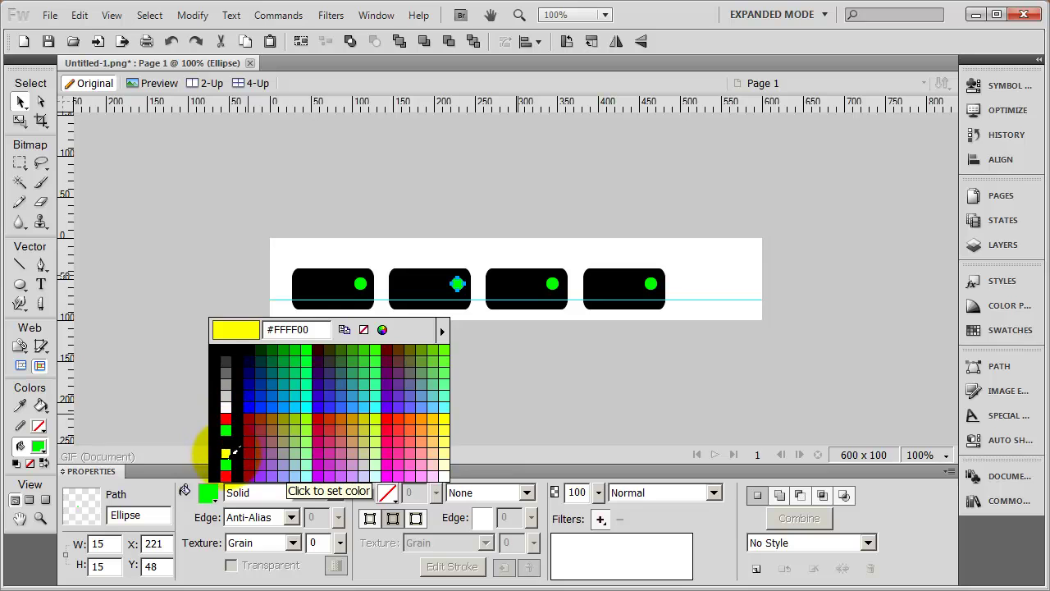
click(225, 453)
click(552, 285)
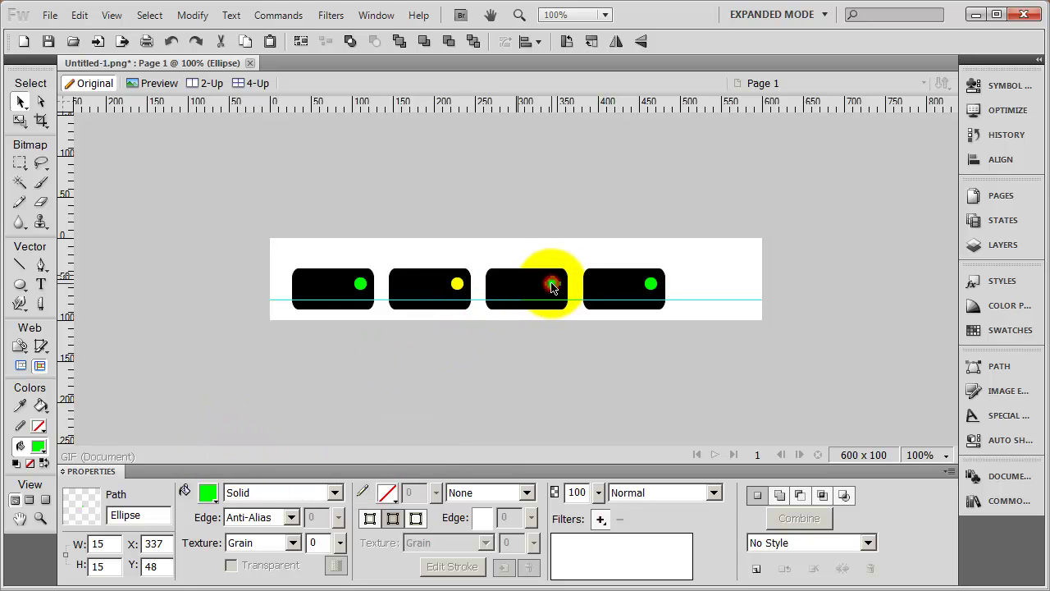
click(208, 492)
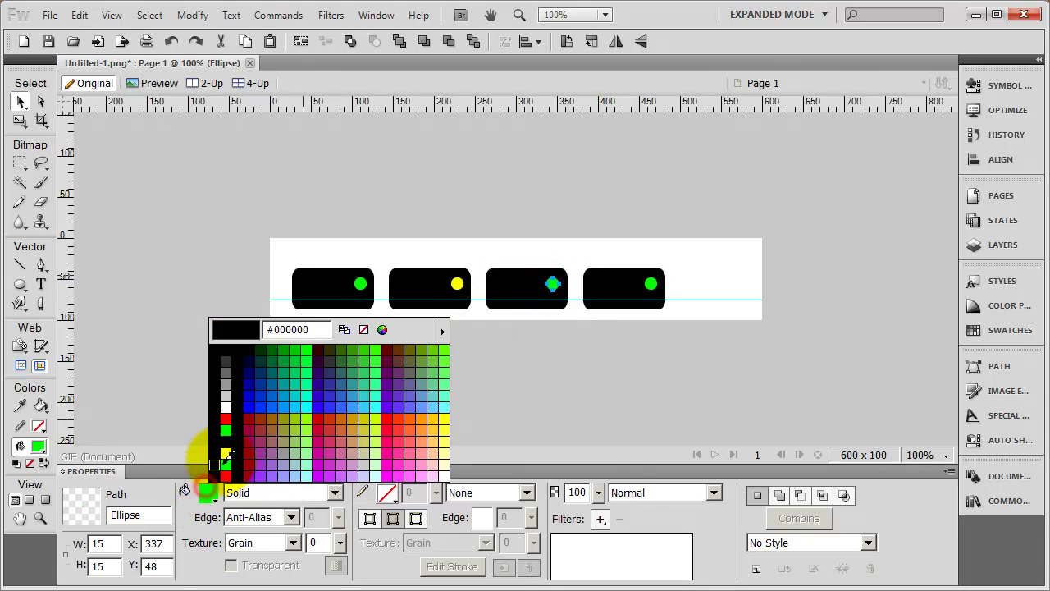
click(296, 408)
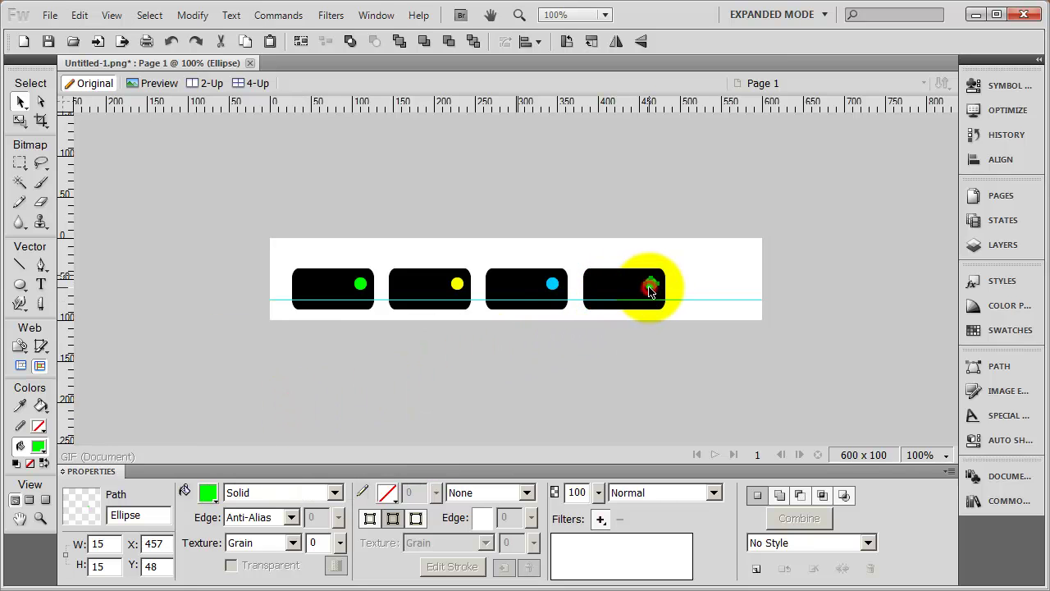
click(207, 493)
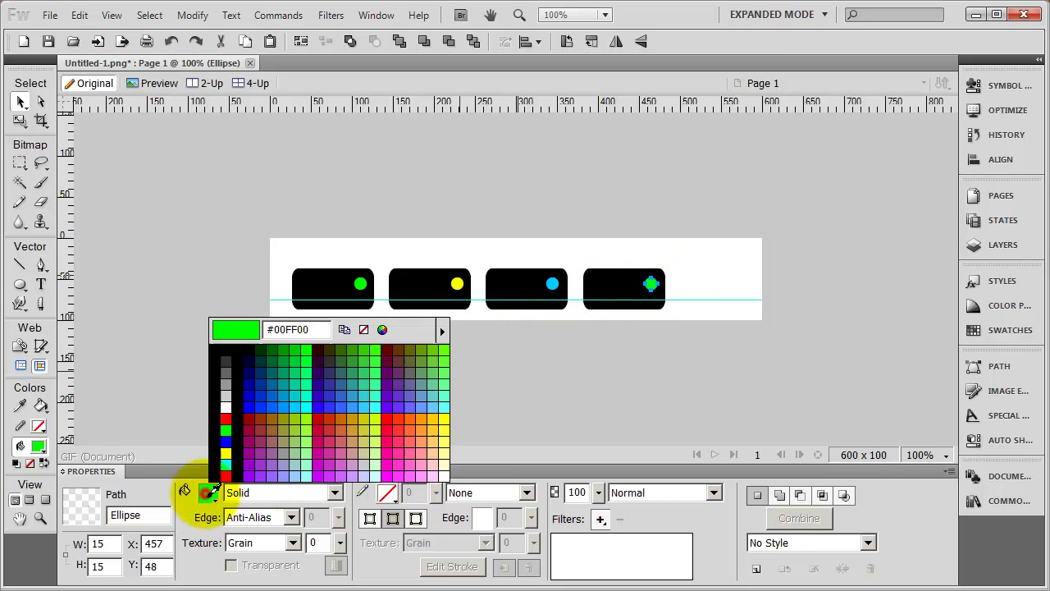
click(226, 418)
click(645, 398)
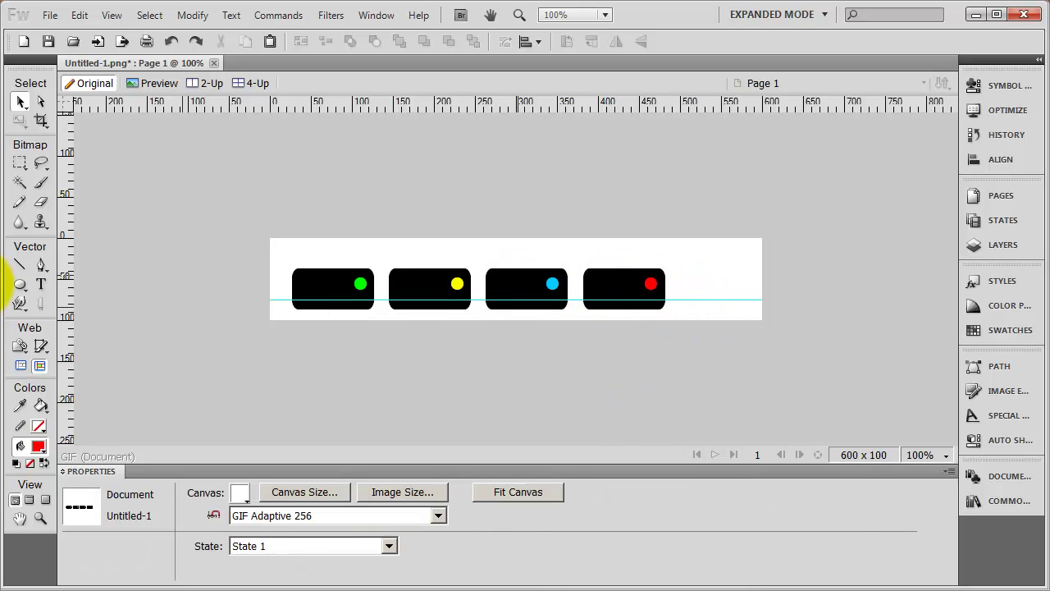
Add a white bold Arial 14 'Home' text label inside the first tab.
click(41, 282)
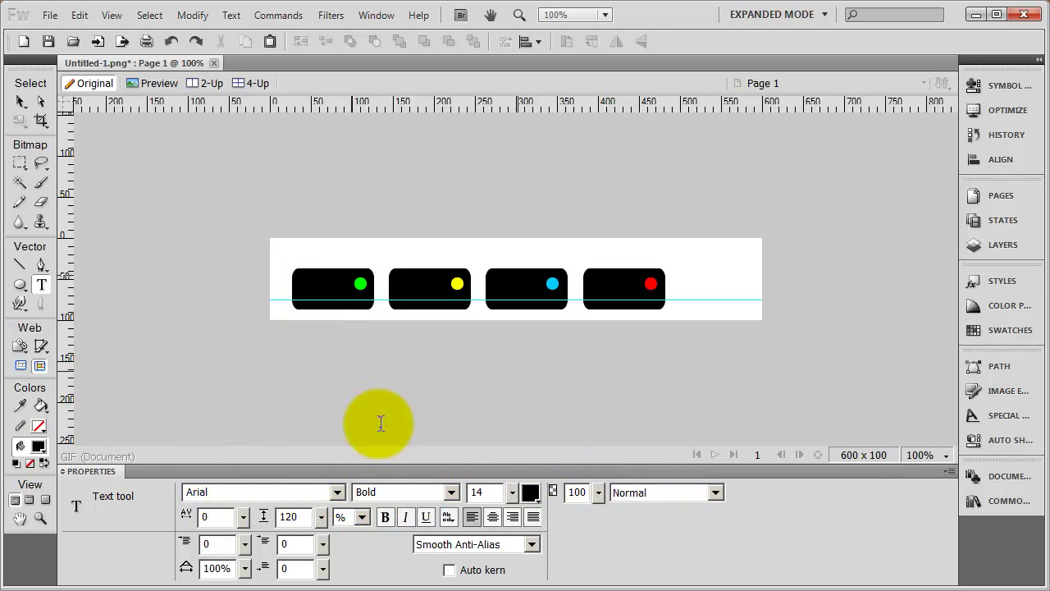
click(530, 491)
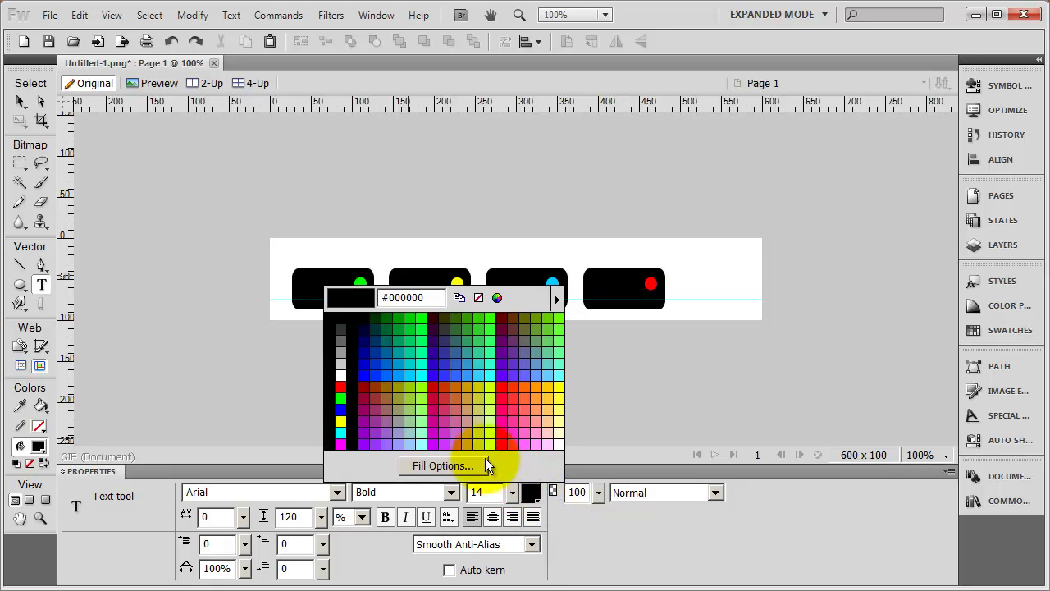
click(341, 376)
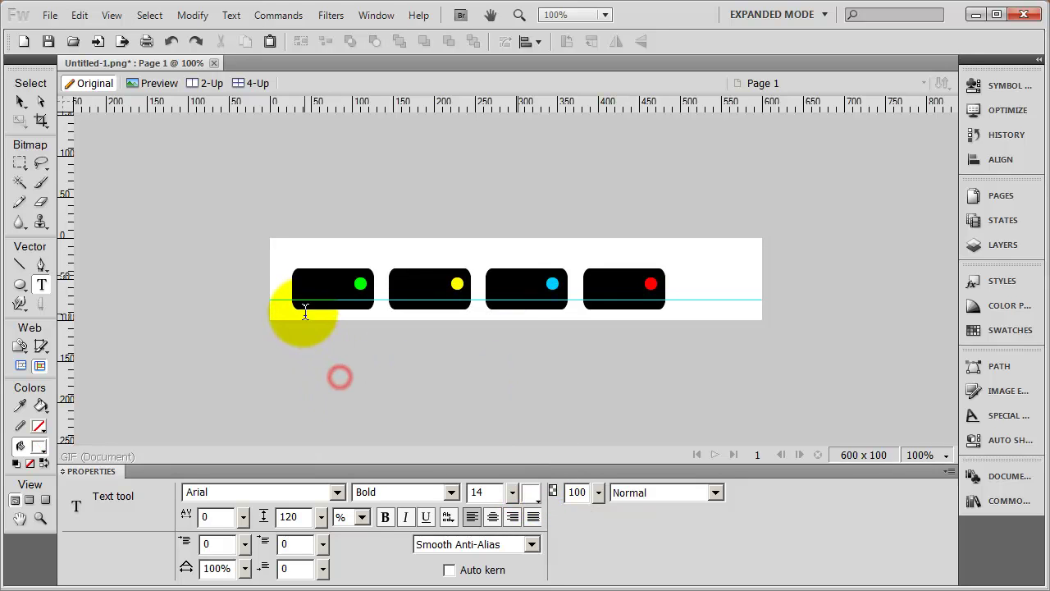
click(304, 287)
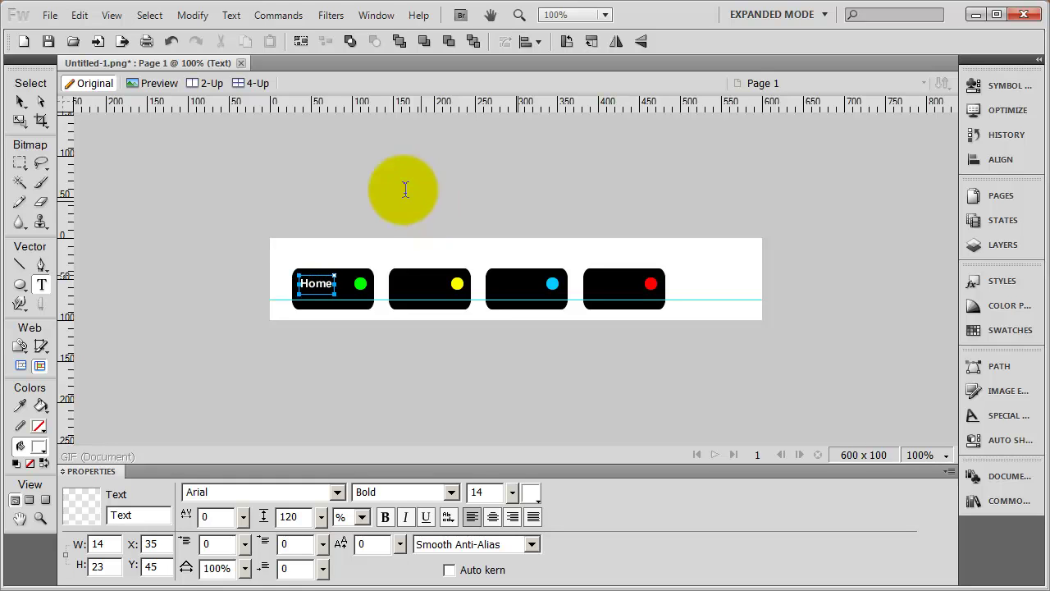
click(20, 100)
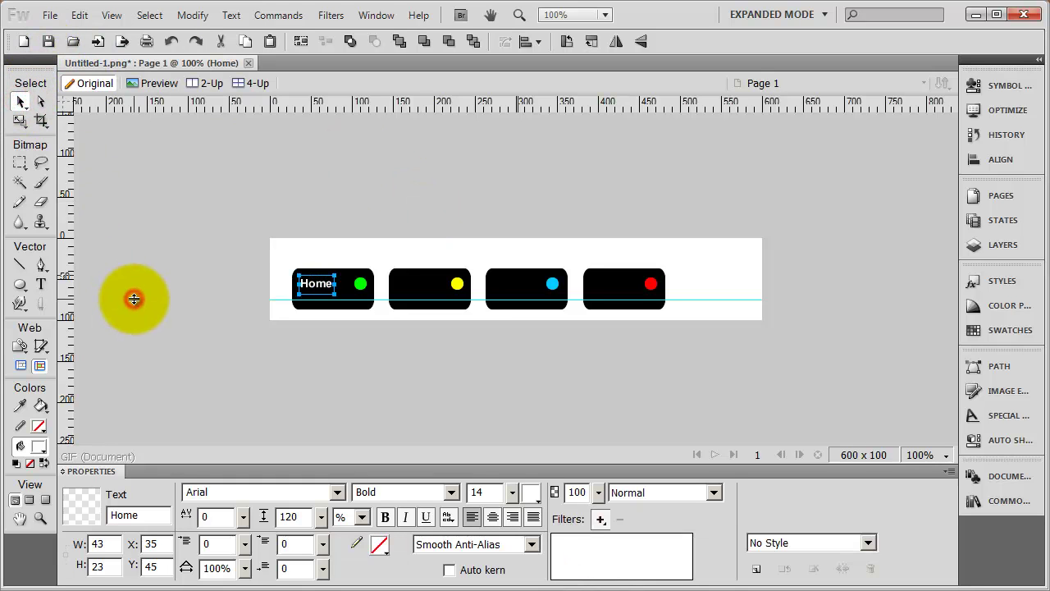
click(388, 378)
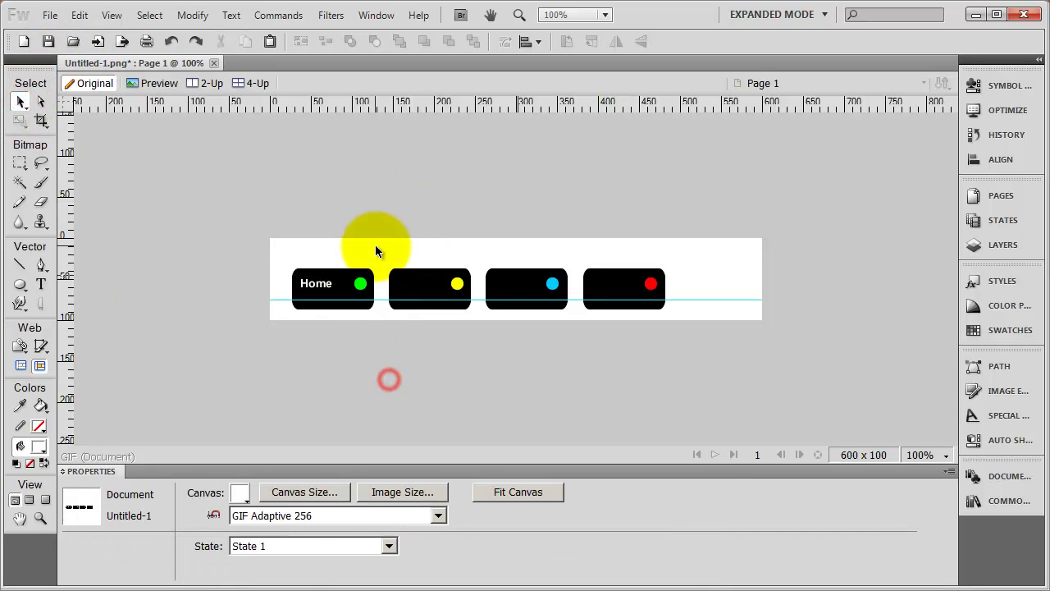
Copy the Home label onto the second, third and fourth tabs, then shift the original slightly right.
click(312, 282)
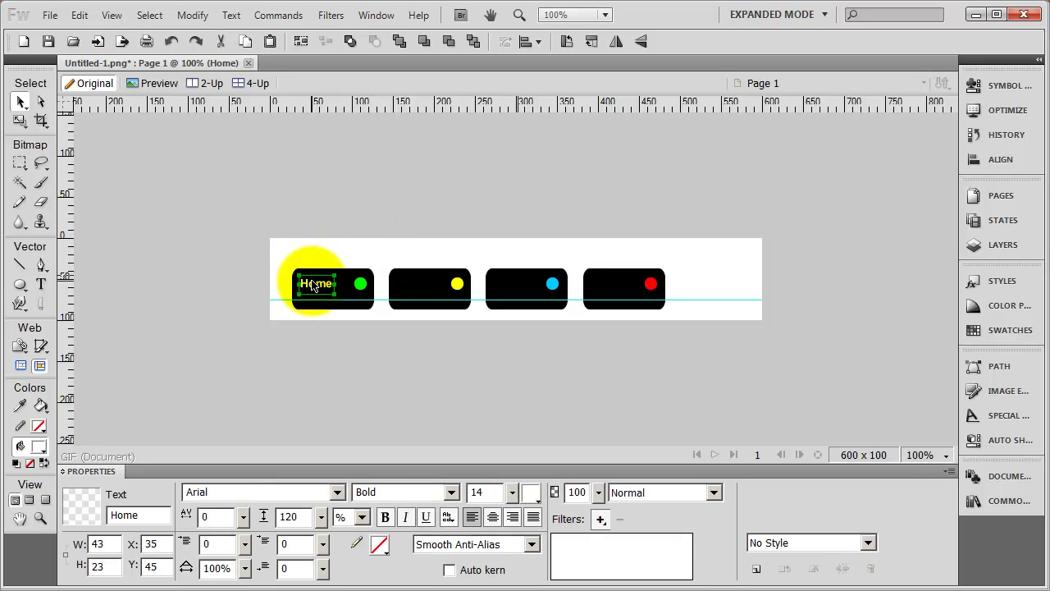
alt+drag(312, 285, 429, 281)
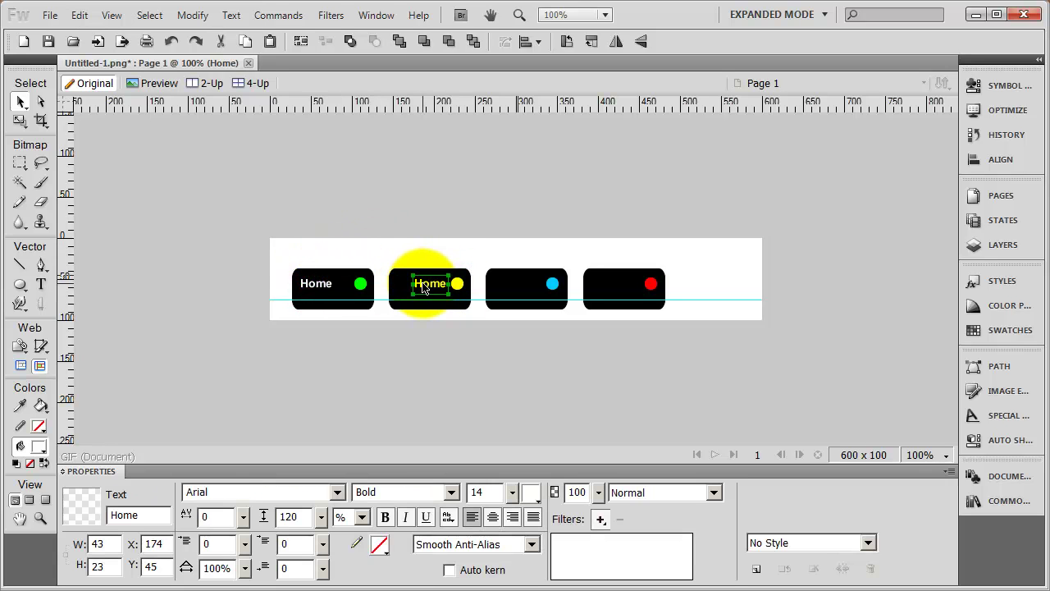
alt+drag(314, 287, 519, 287)
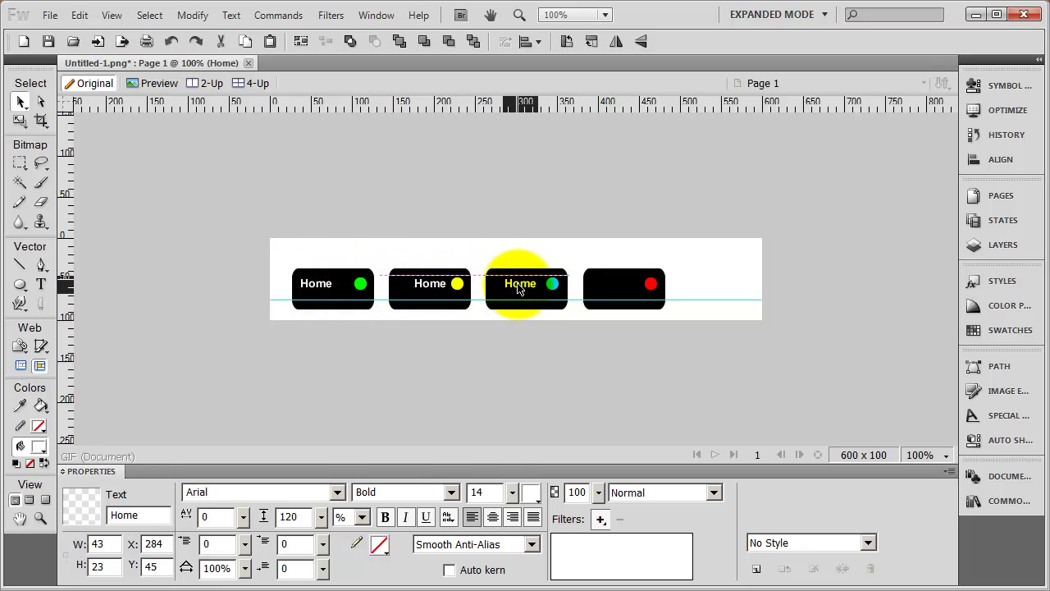
alt+drag(317, 287, 621, 284)
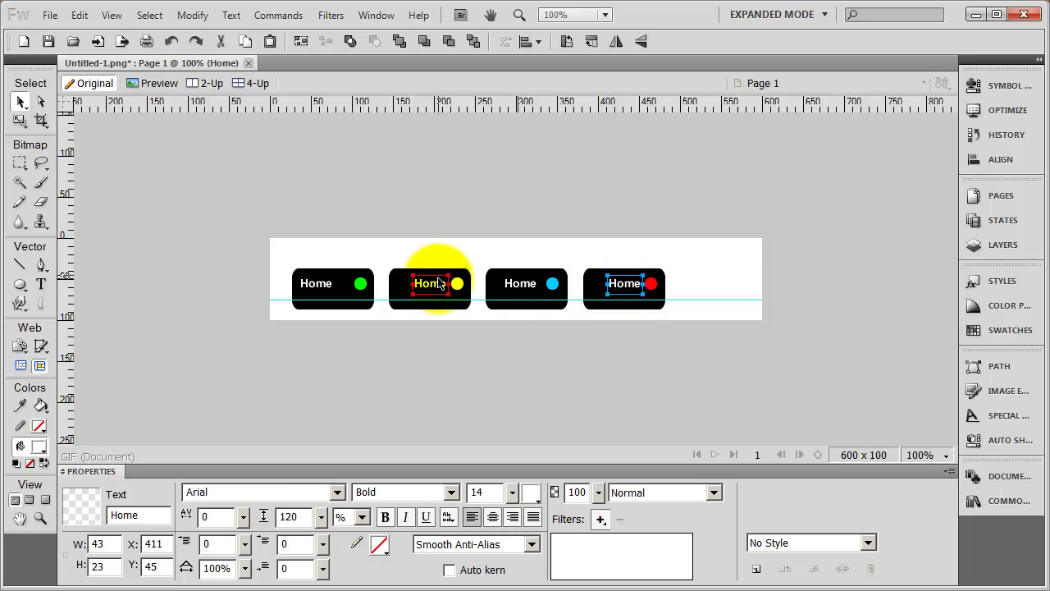
drag(313, 285, 332, 289)
Rename the copied labels on tabs two to four to About, Services and Contact.
shift+click(429, 287)
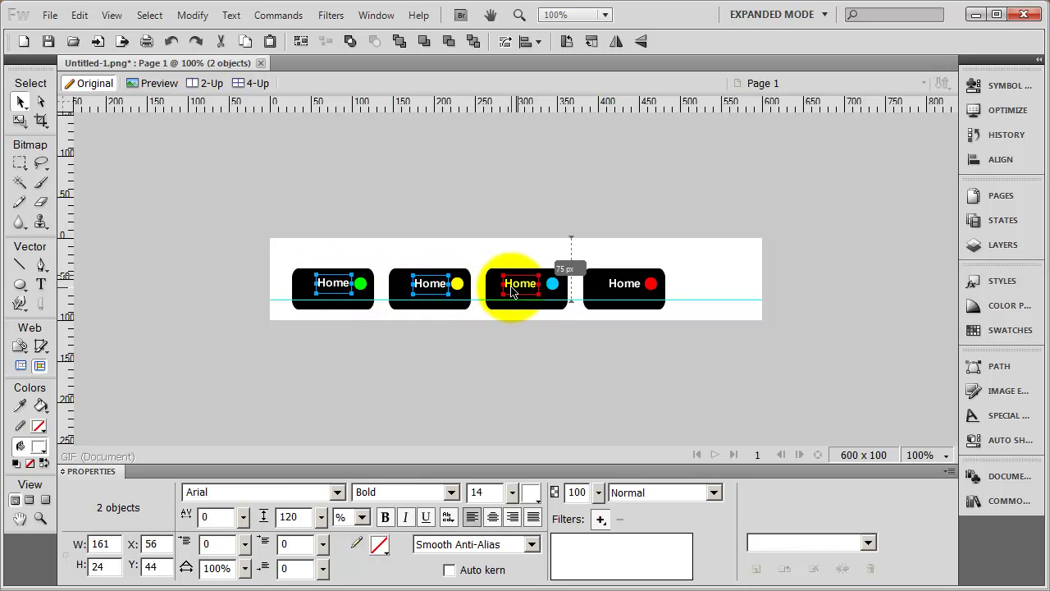
double_click(430, 284)
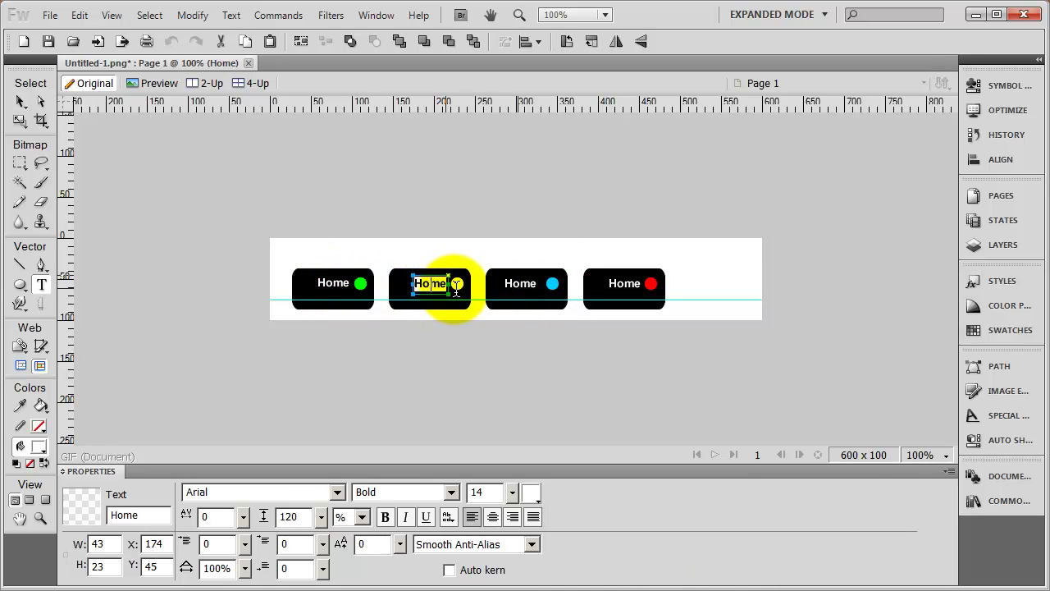
text(About)
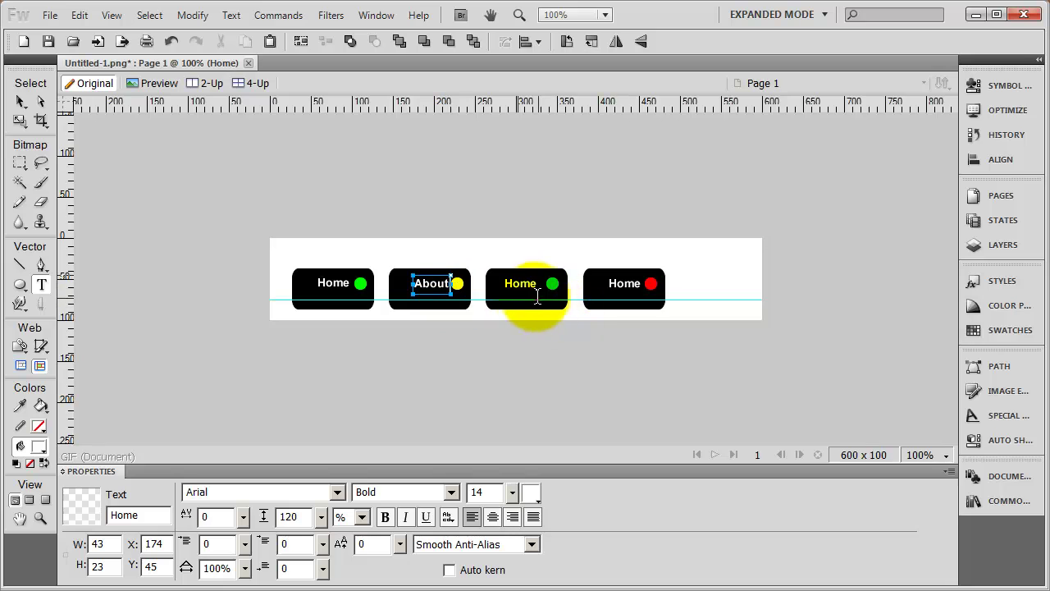
double_click(522, 284)
text(Services)
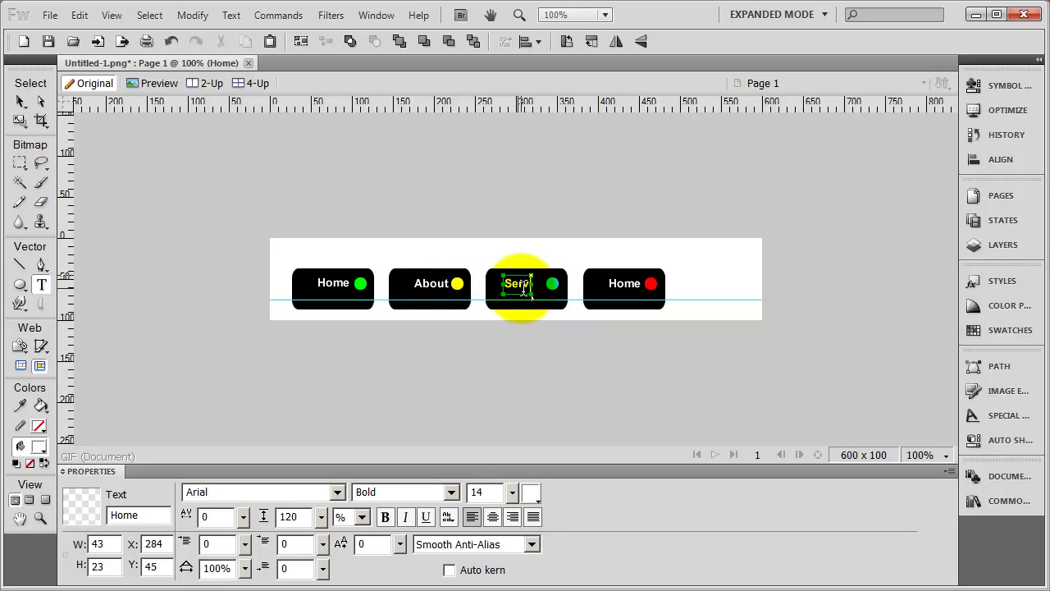
double_click(626, 284)
text(Contact)
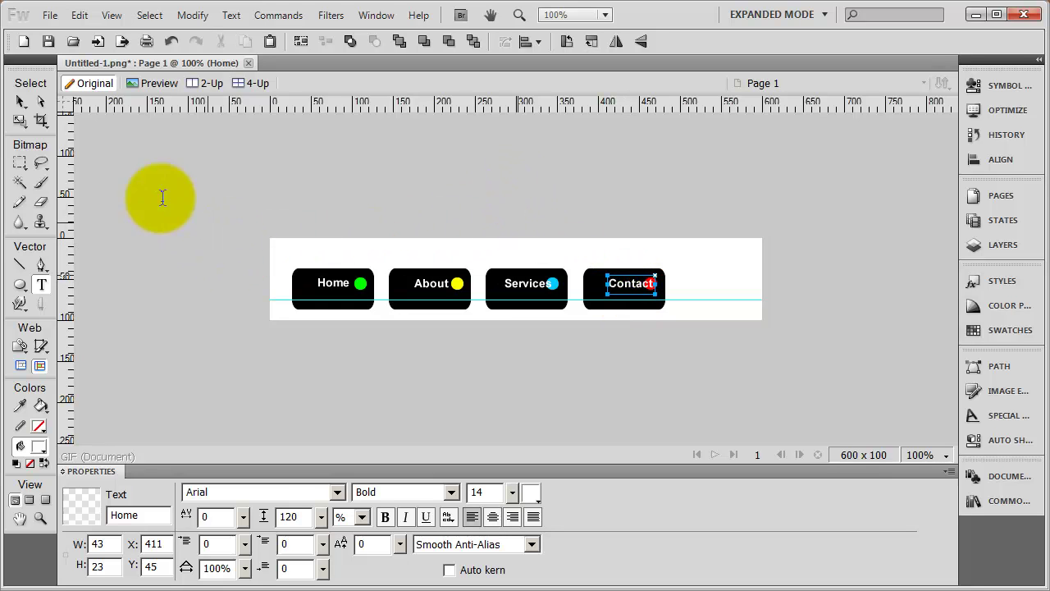
Nudge the Services label 3 pixels left, away from its blue dot.
click(20, 101)
click(326, 285)
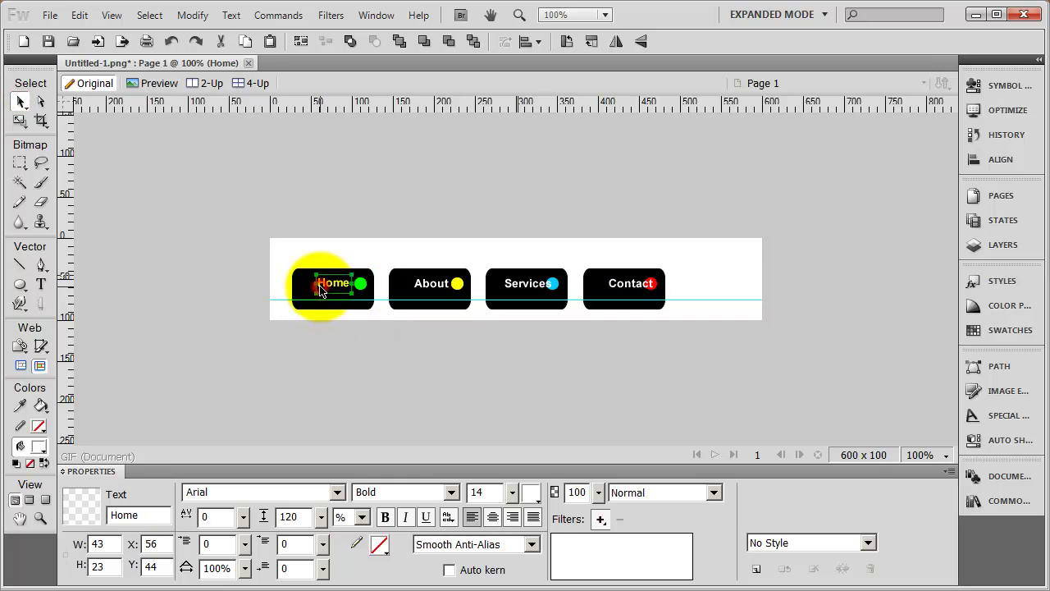
click(429, 287)
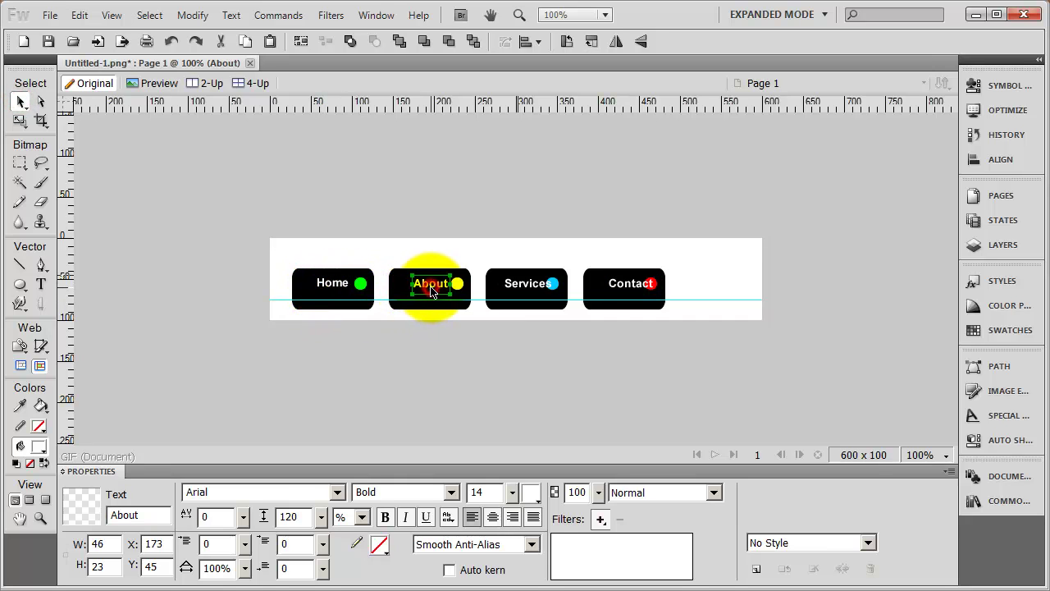
click(527, 286)
key(Left)
key(Left)
key(Left)
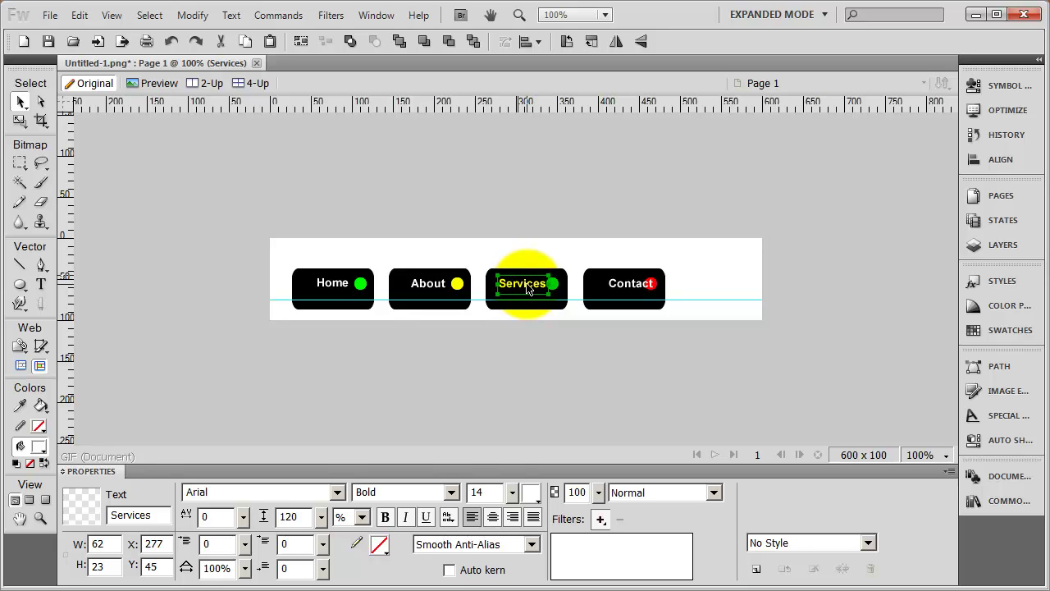
key(Left)
key(Left)
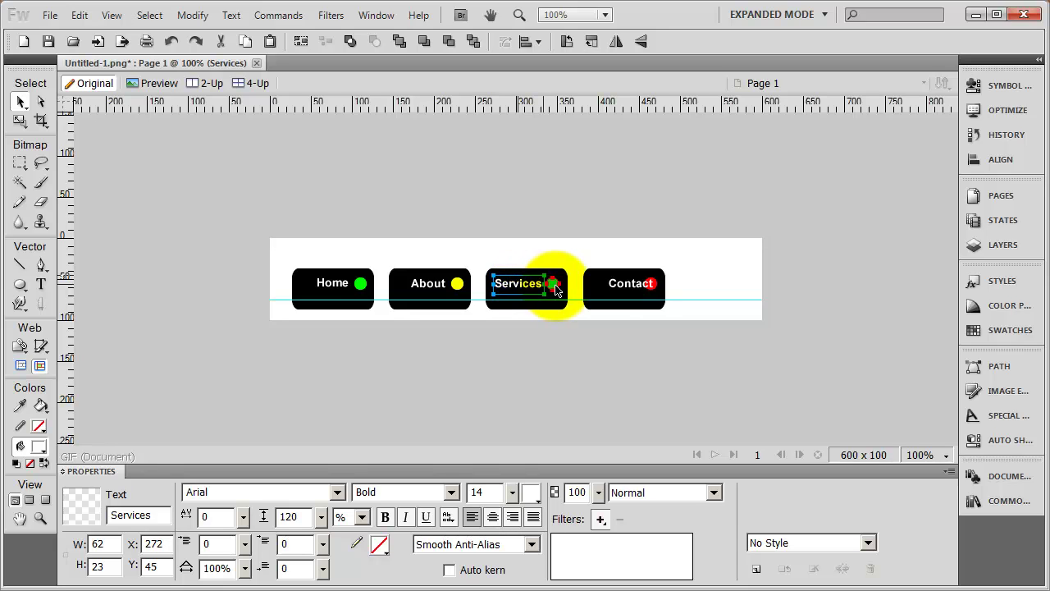
key(Left)
Nudge the Contact label 2 pixels left, to X 396.
click(633, 288)
key(Left)
key(Left)
key(Left)
key(Left)
key(Left)
key(Left)
key(Left)
key(Left)
key(Left)
key(Left)
key(Left)
key(Left)
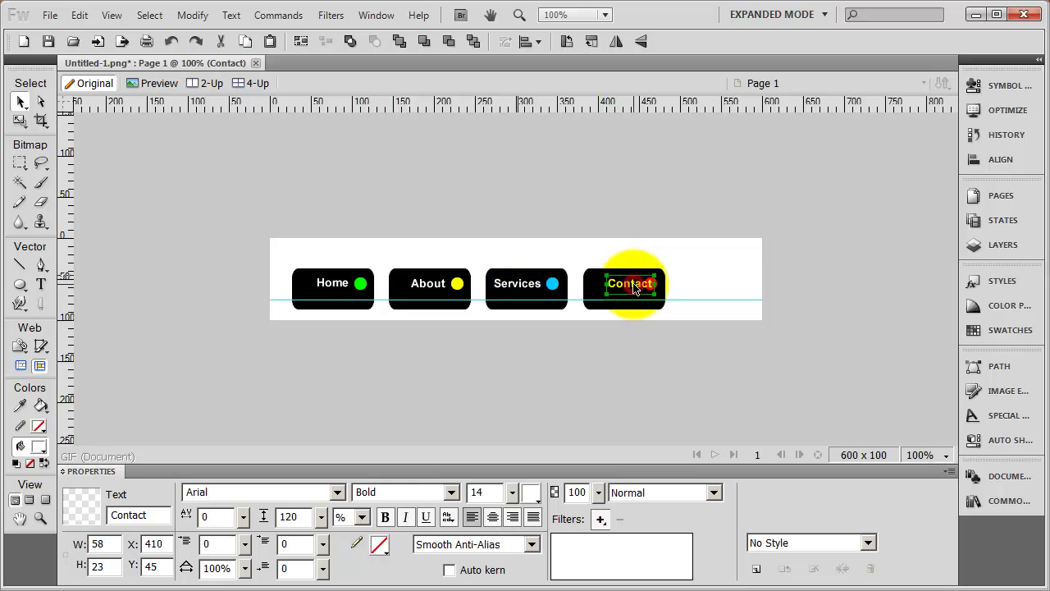
key(Left)
key(Left)
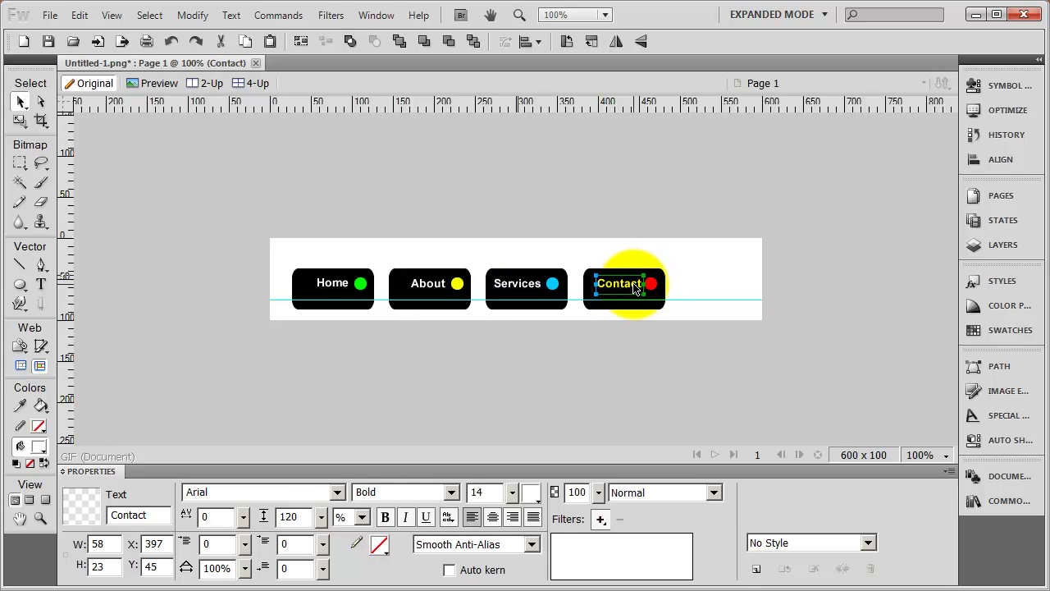
click(665, 342)
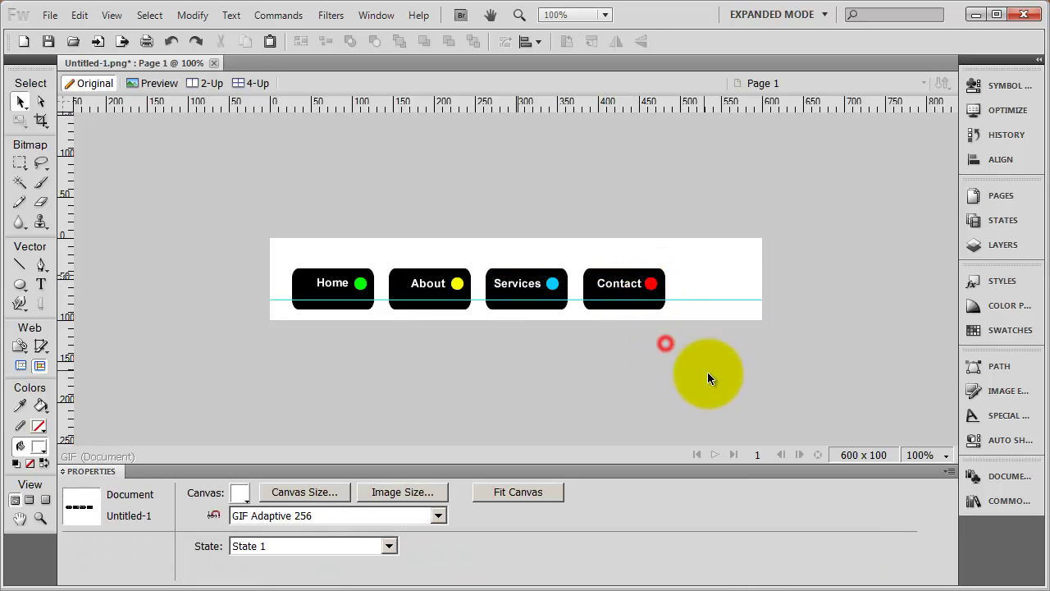
click(611, 286)
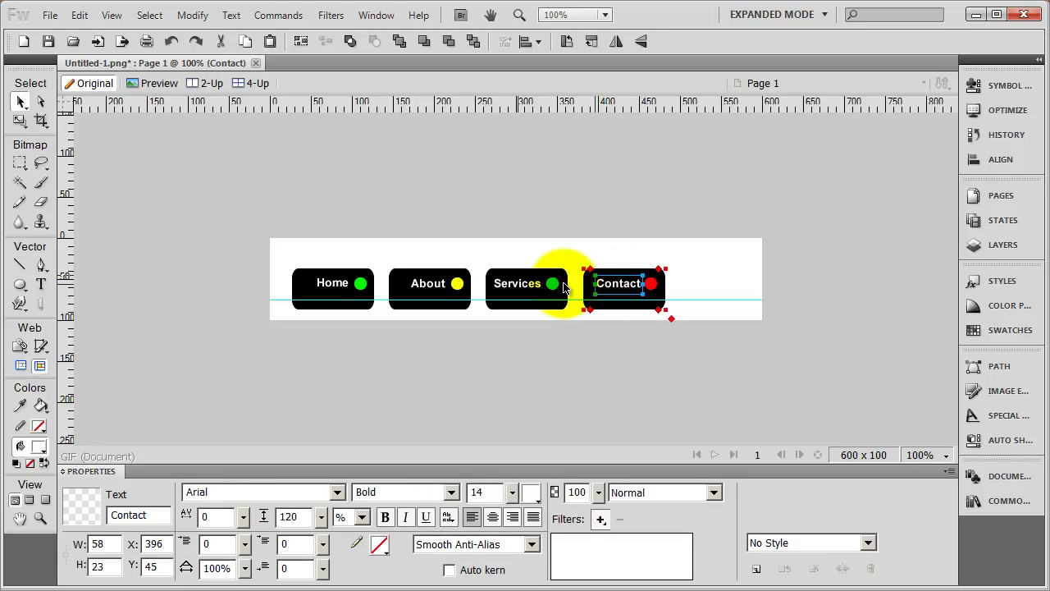
Align the four labels with Modify > Align > Center Horizontal.
shift+click(524, 287)
shift+click(425, 287)
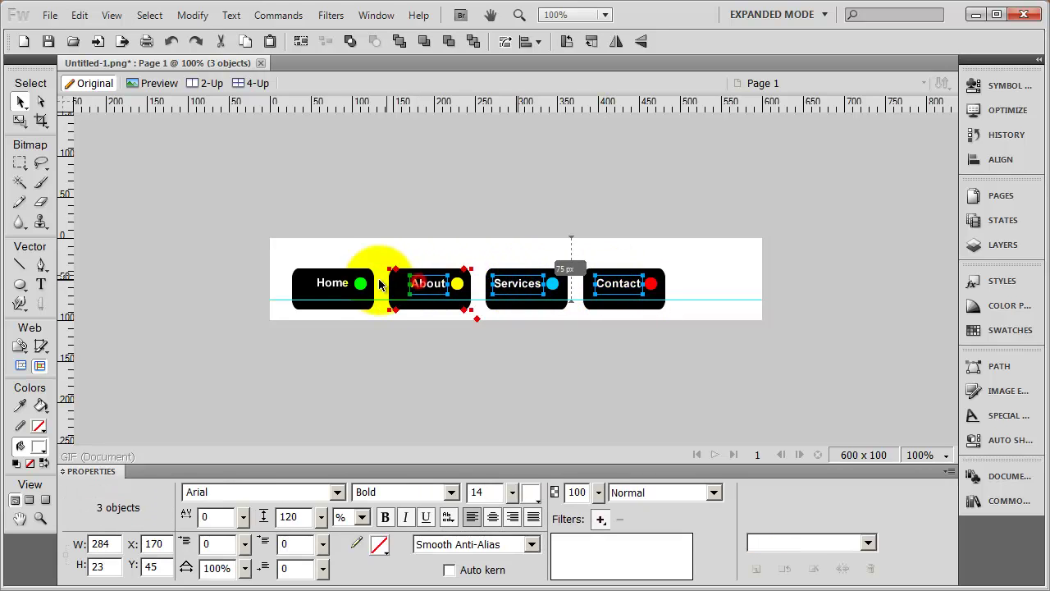
shift+click(329, 284)
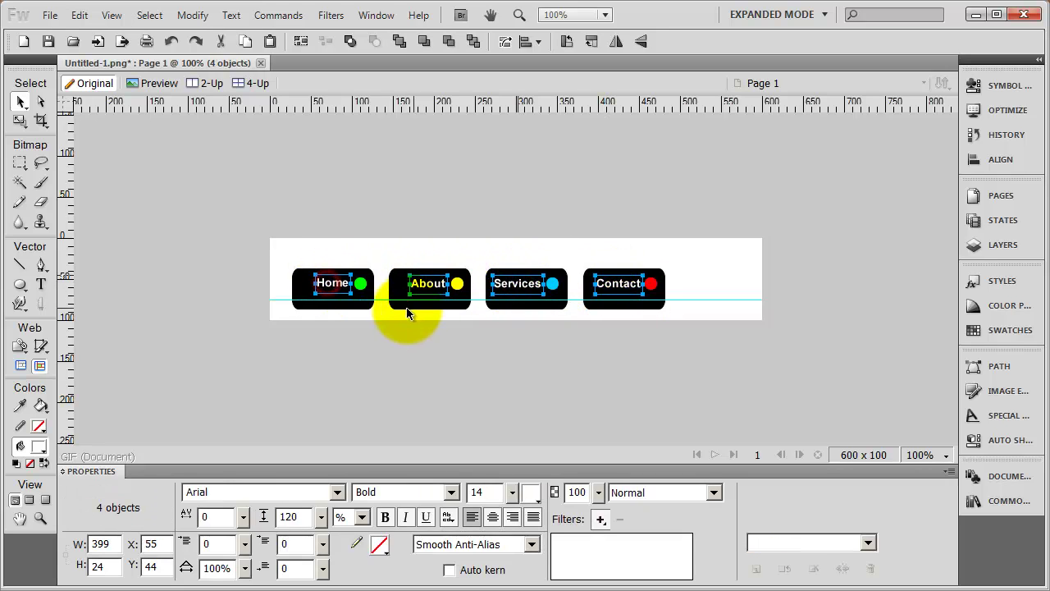
click(194, 14)
mouse_move(280, 282)
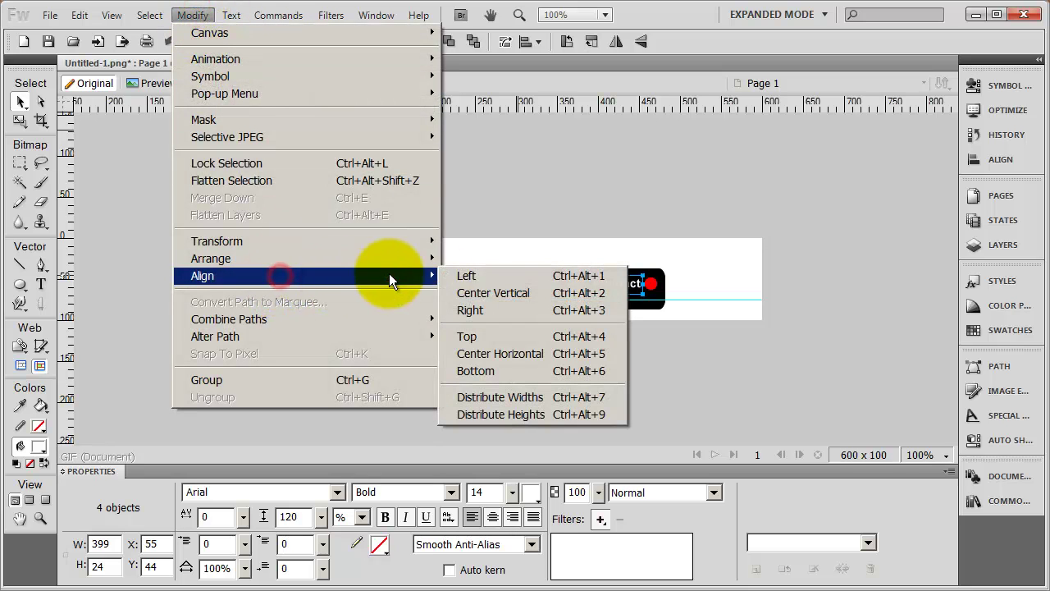
click(558, 353)
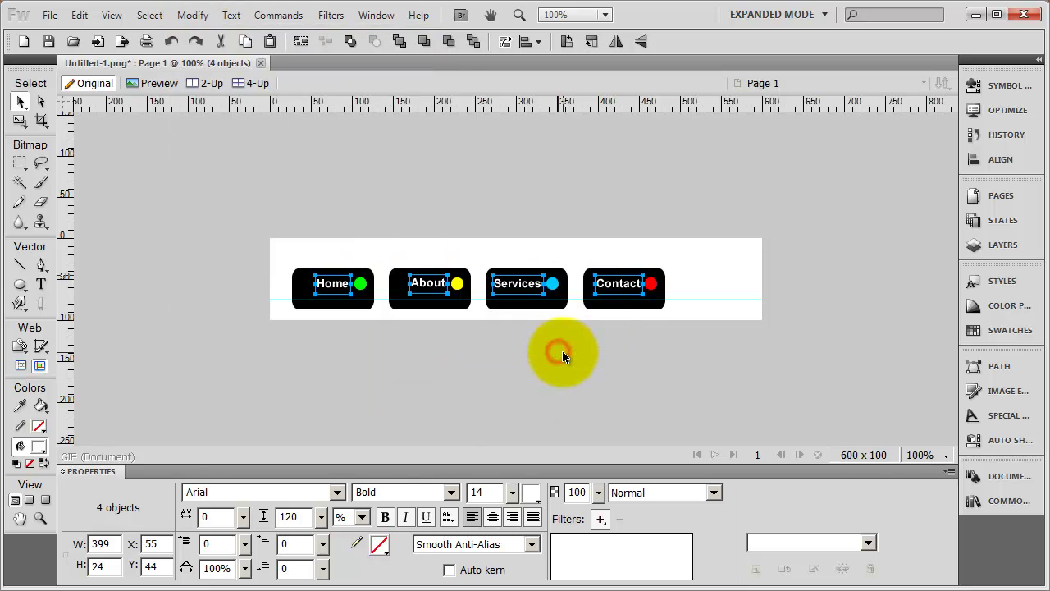
click(563, 352)
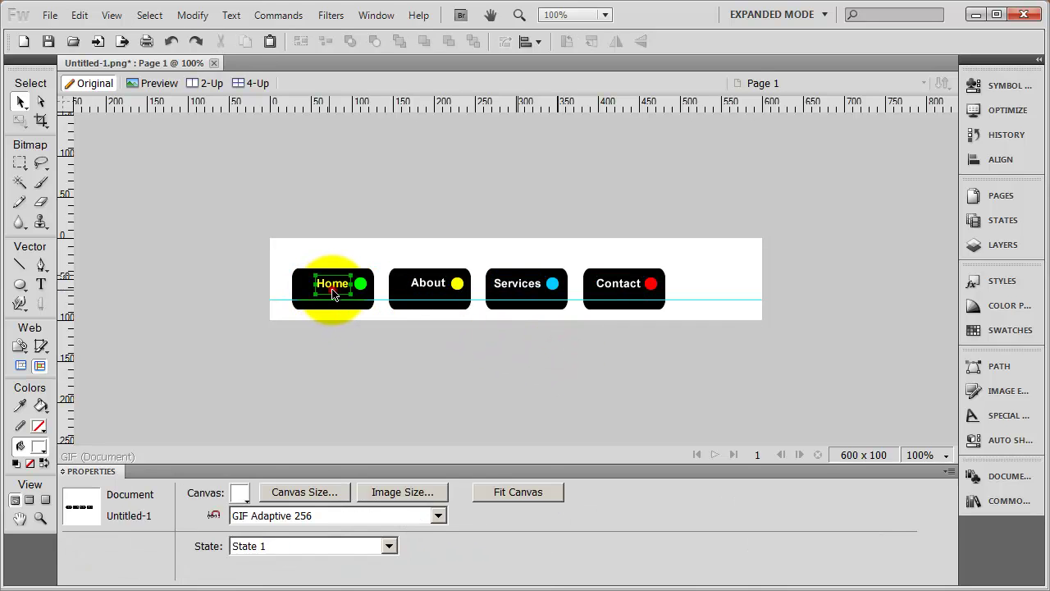
Center the labels together with the green, yellow and red dots on one horizontal line.
click(335, 289)
shift+click(362, 286)
shift+click(425, 284)
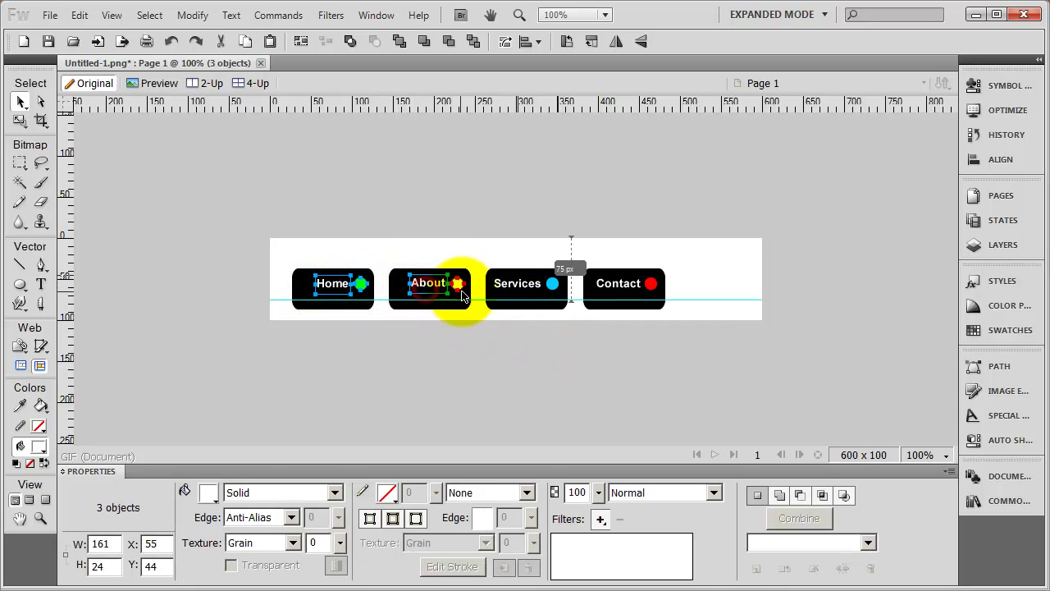
shift+click(457, 285)
shift+click(515, 284)
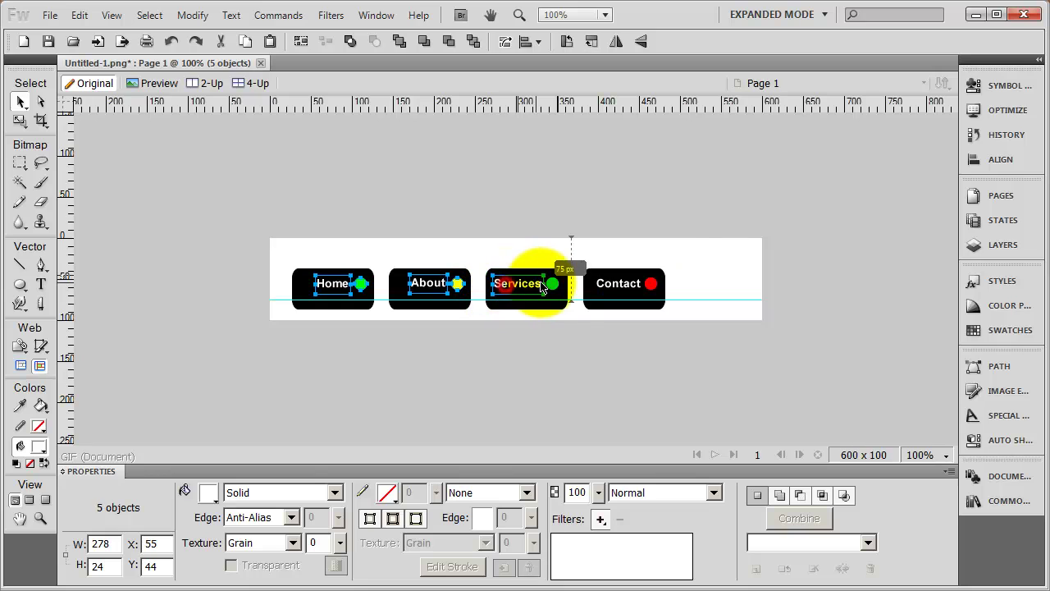
shift+click(619, 284)
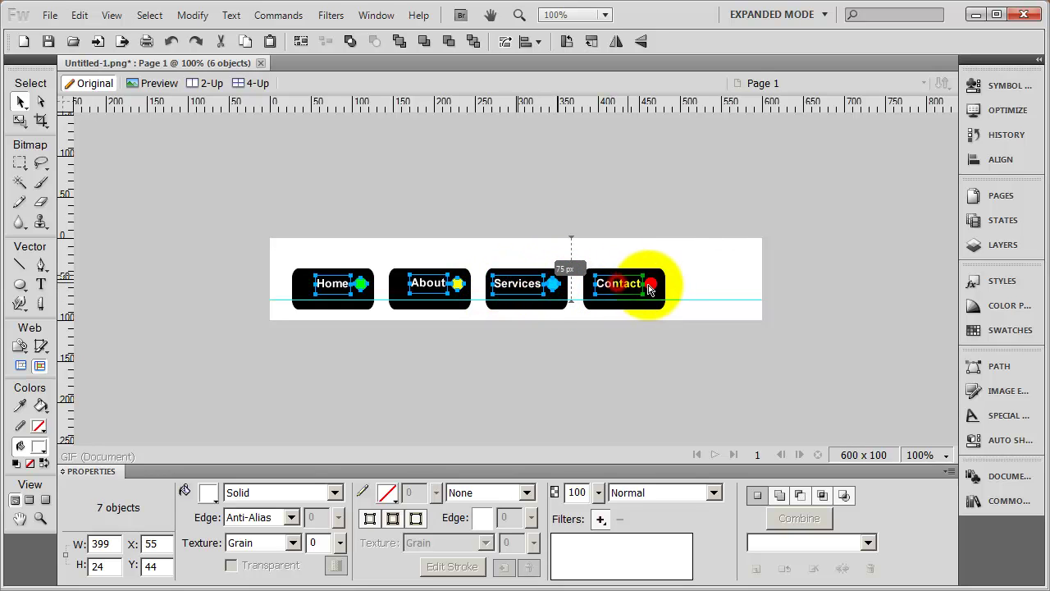
shift+click(650, 284)
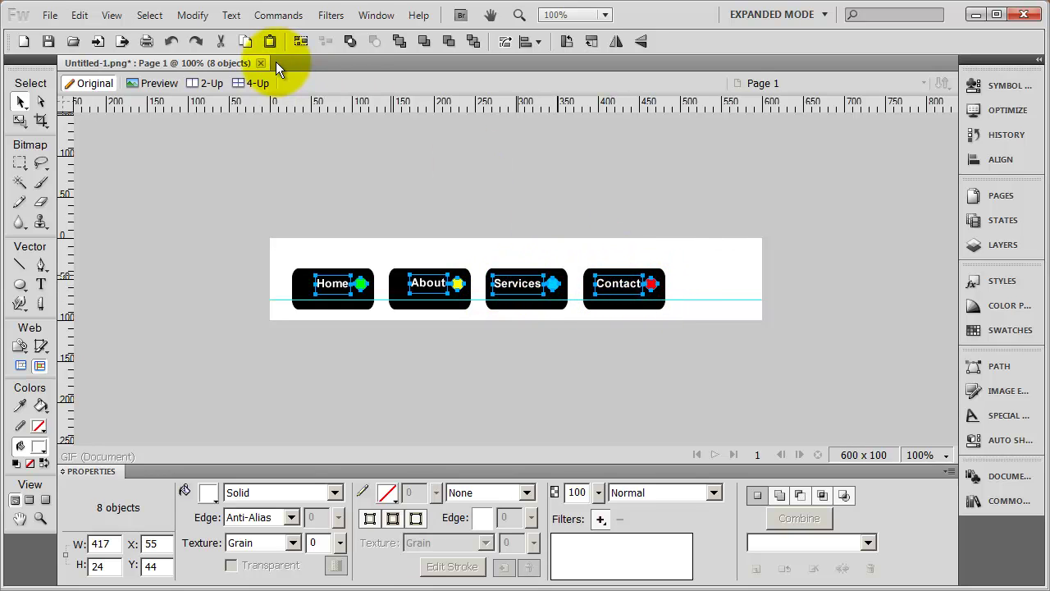
click(192, 17)
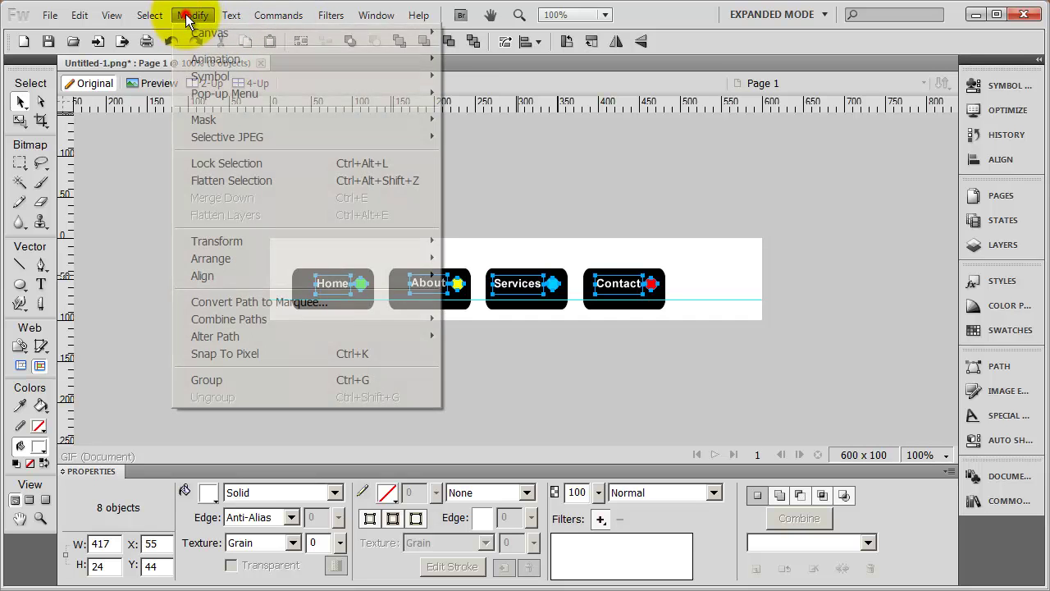
mouse_move(246, 279)
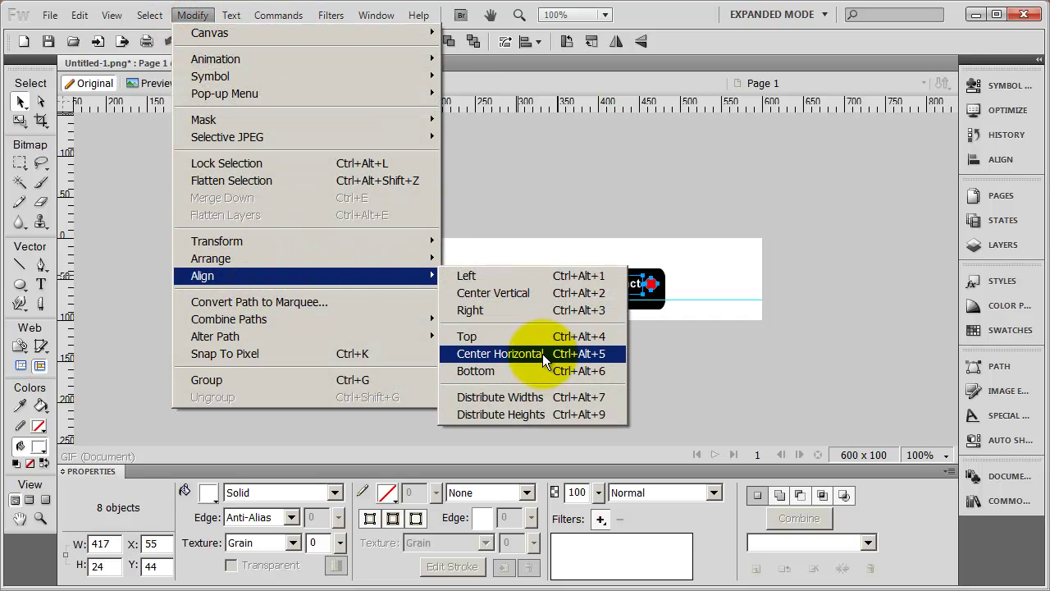
click(542, 354)
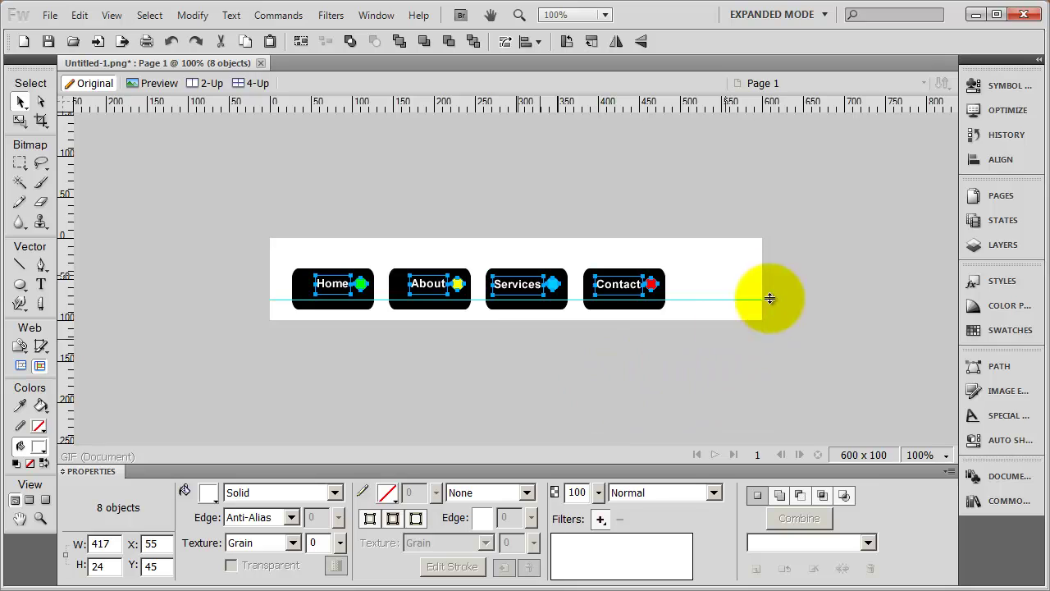
click(712, 267)
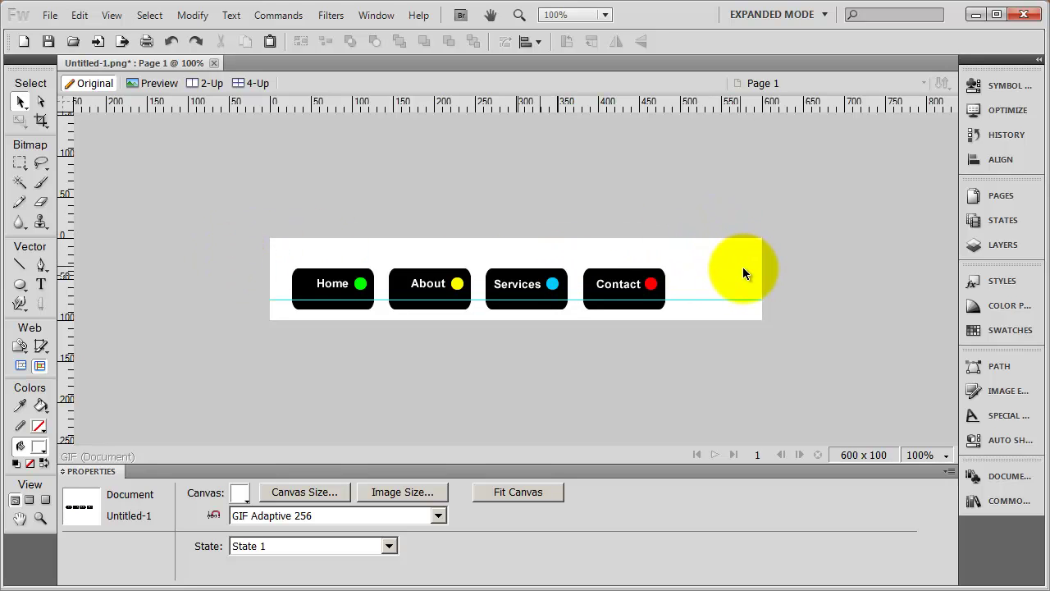
click(296, 280)
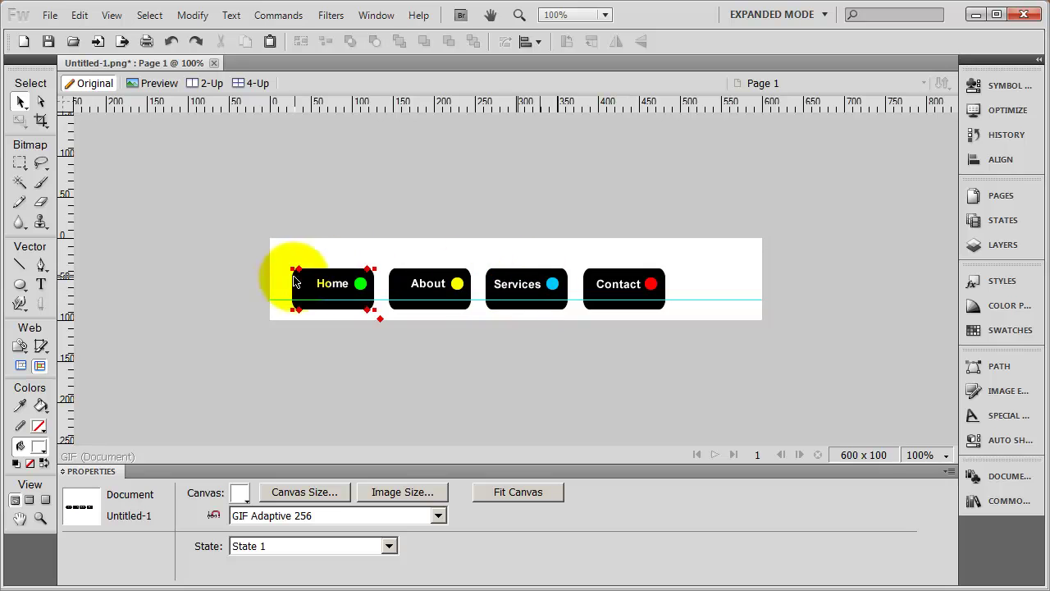
click(575, 332)
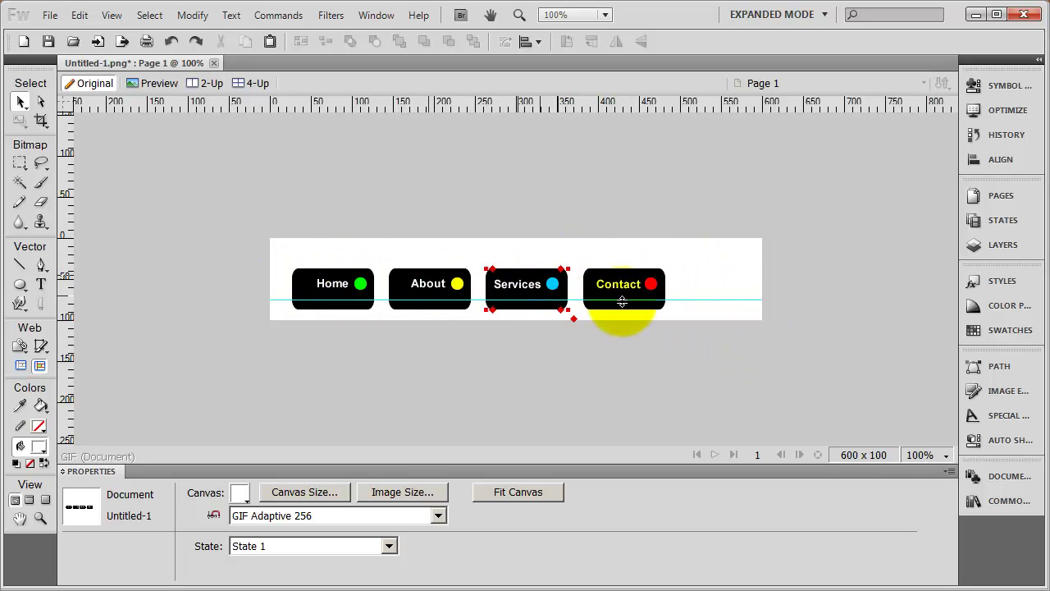